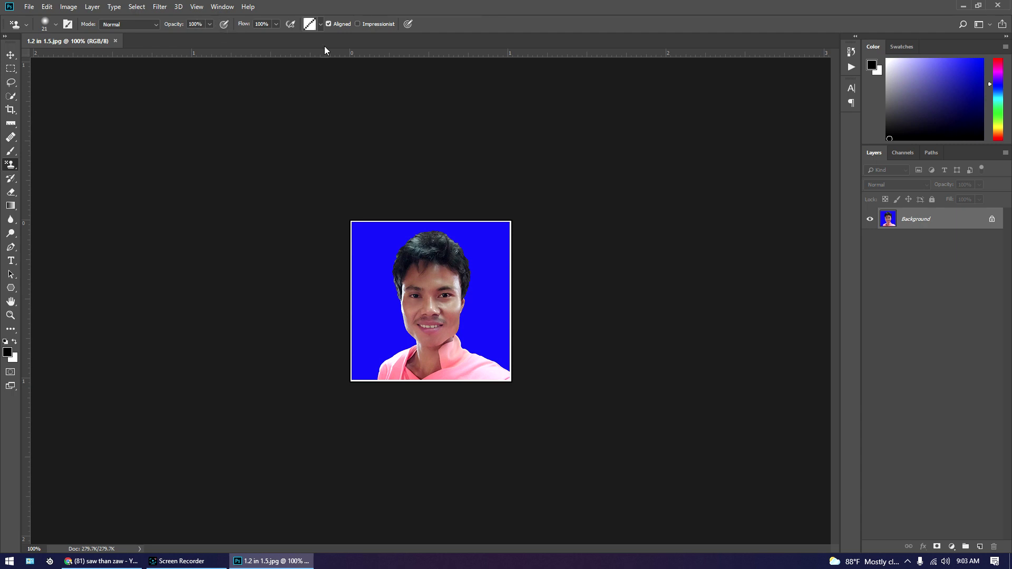
Step: Bring up the Actions panel
left_click(852, 68)
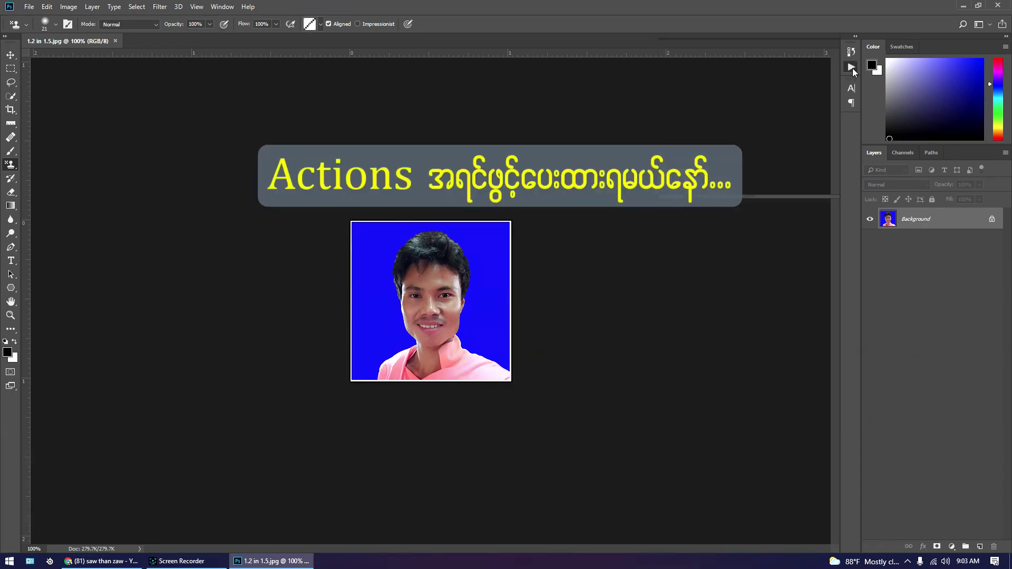
left_click(850, 68)
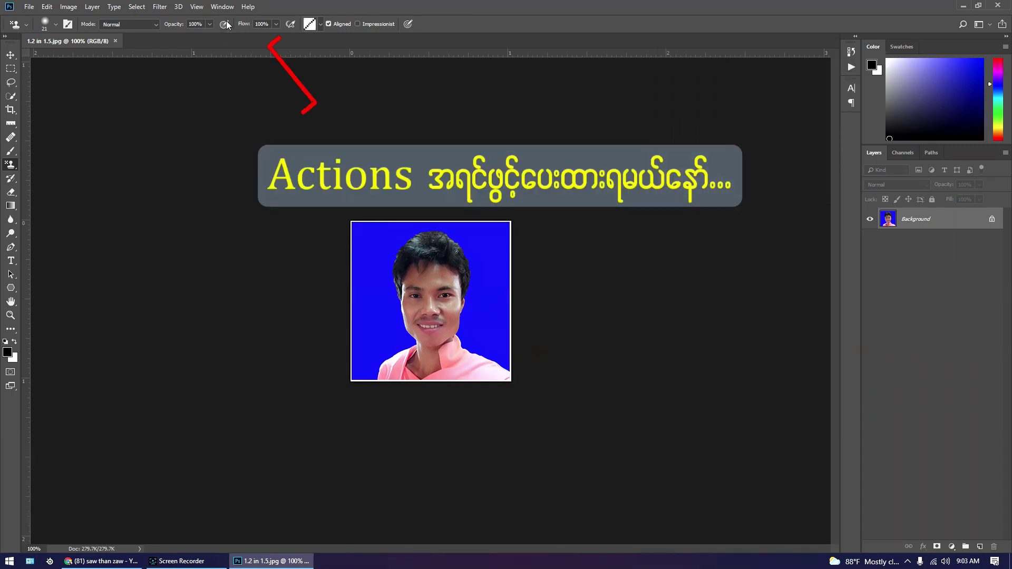
left_click(222, 7)
left_click(222, 74)
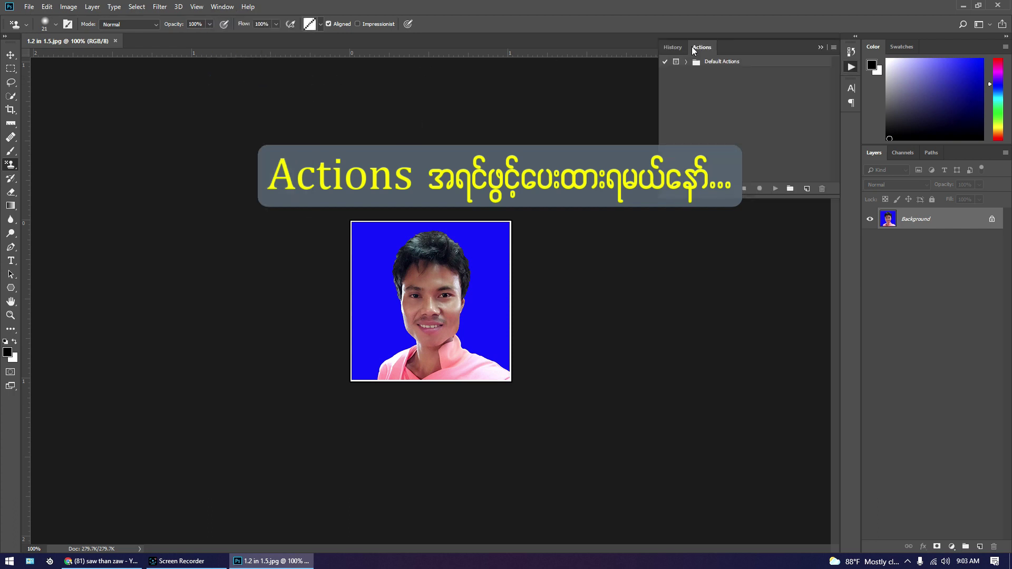
Step: Load the Registration site 0.8 x0.8 {4x6} Actions file from the DATA > Passport Action > Actions folder on the G: drive
left_click(832, 47)
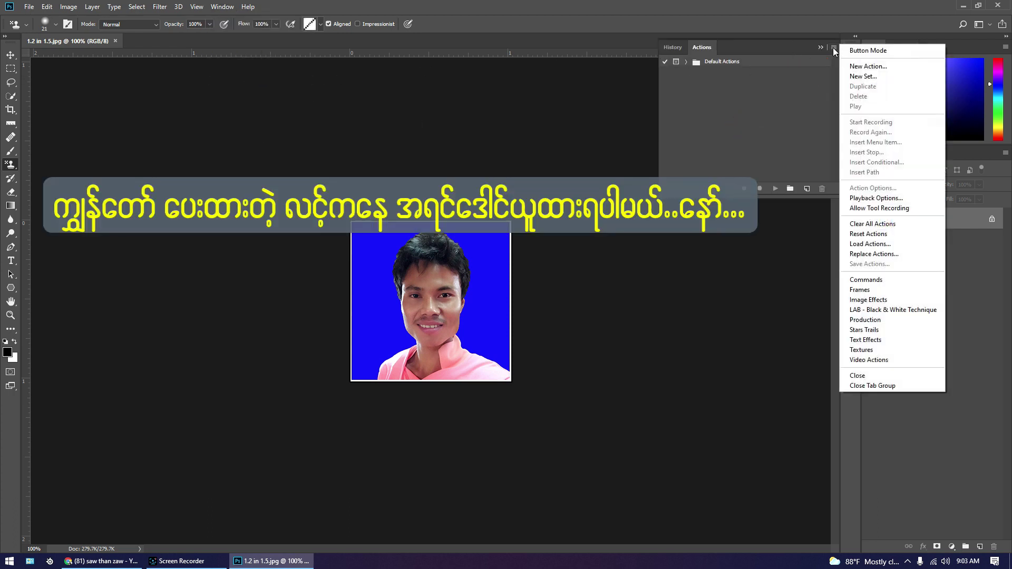
left_click(904, 247)
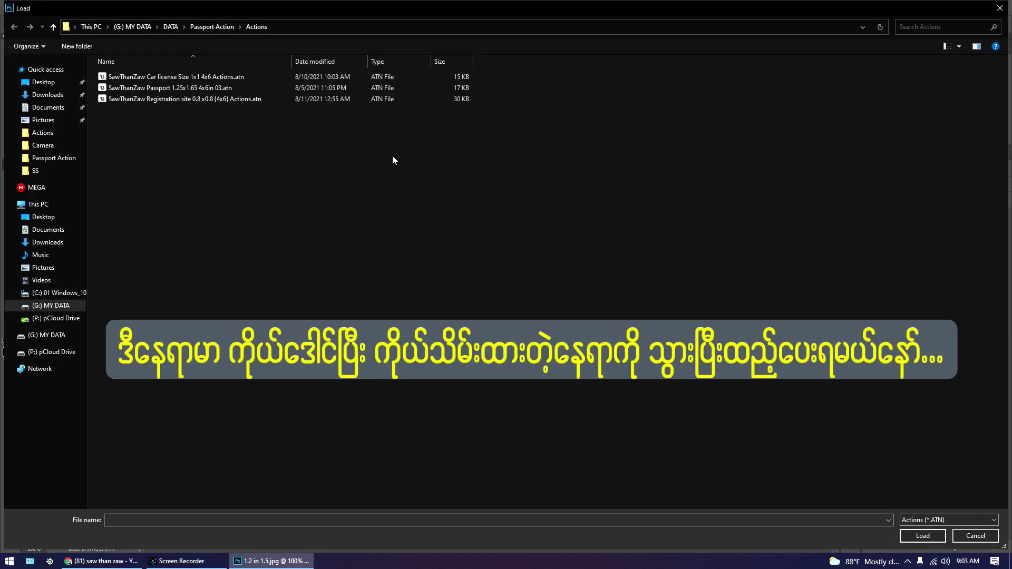
left_click(38, 203)
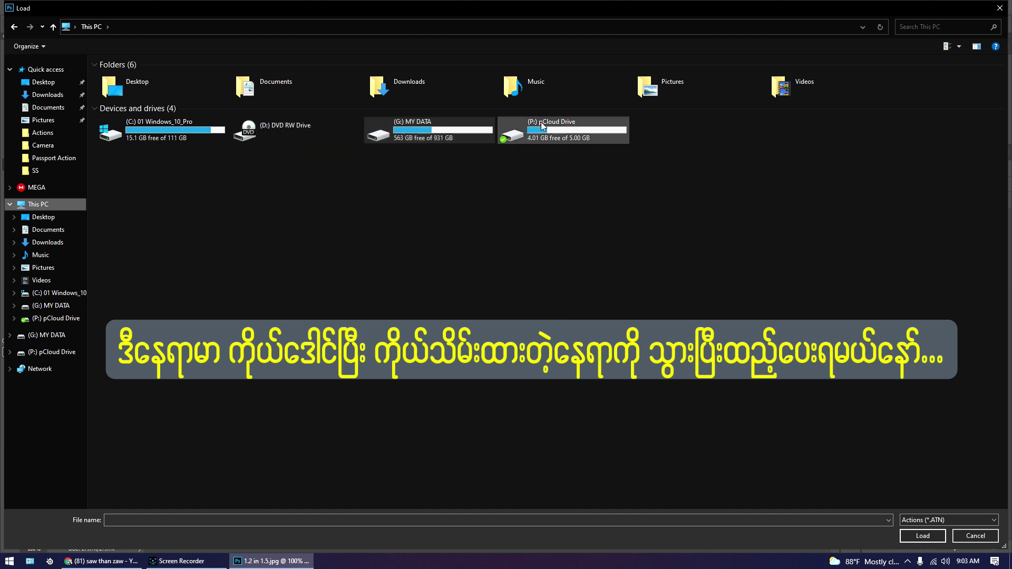
double_click(445, 131)
double_click(129, 78)
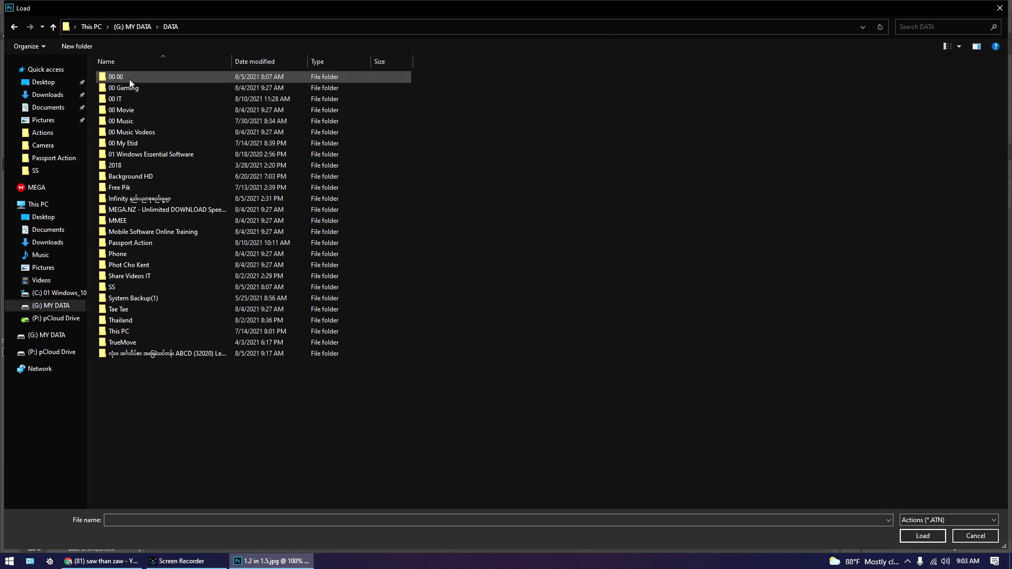
double_click(150, 243)
double_click(115, 108)
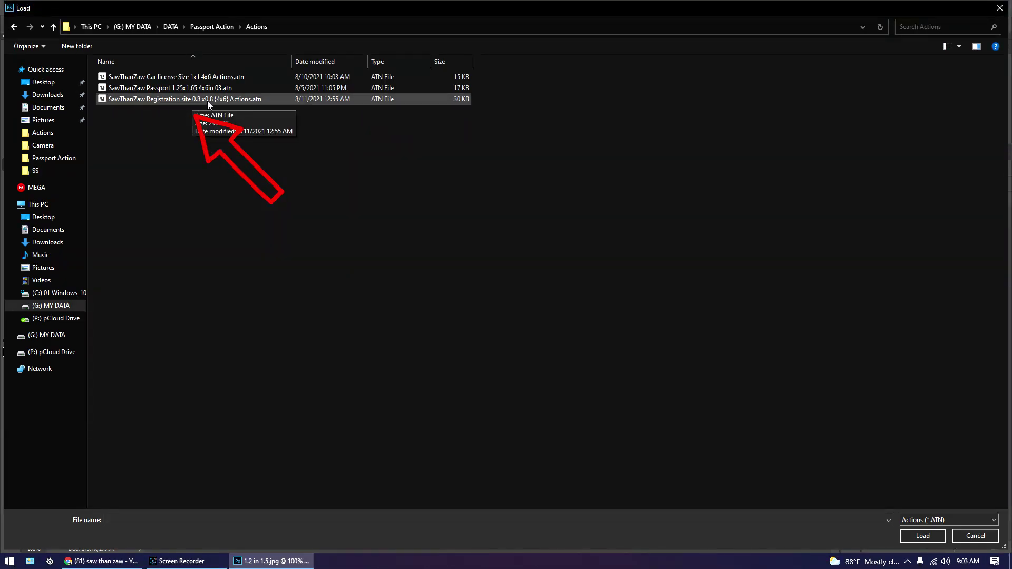
left_click(264, 101)
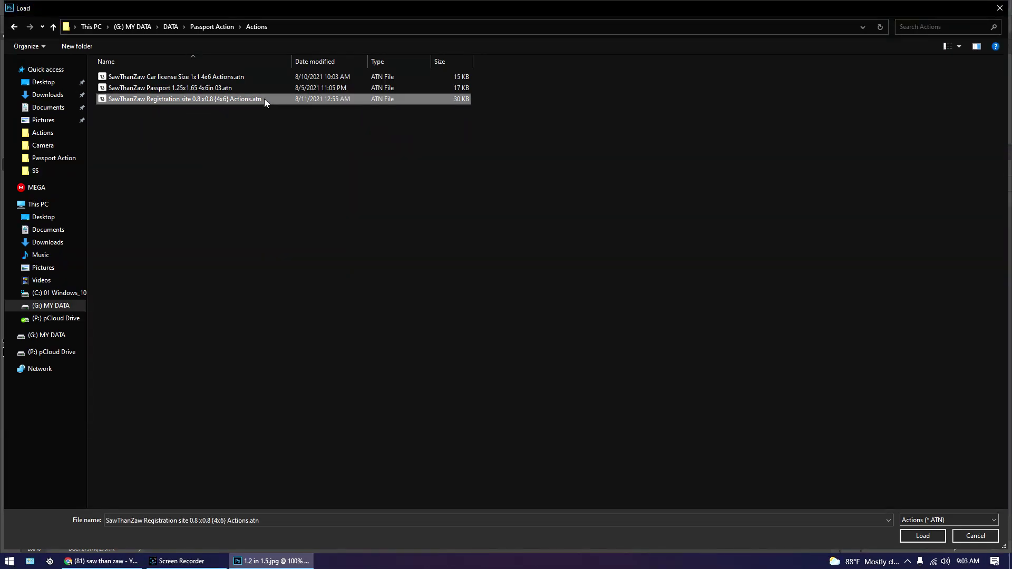
left_click(940, 538)
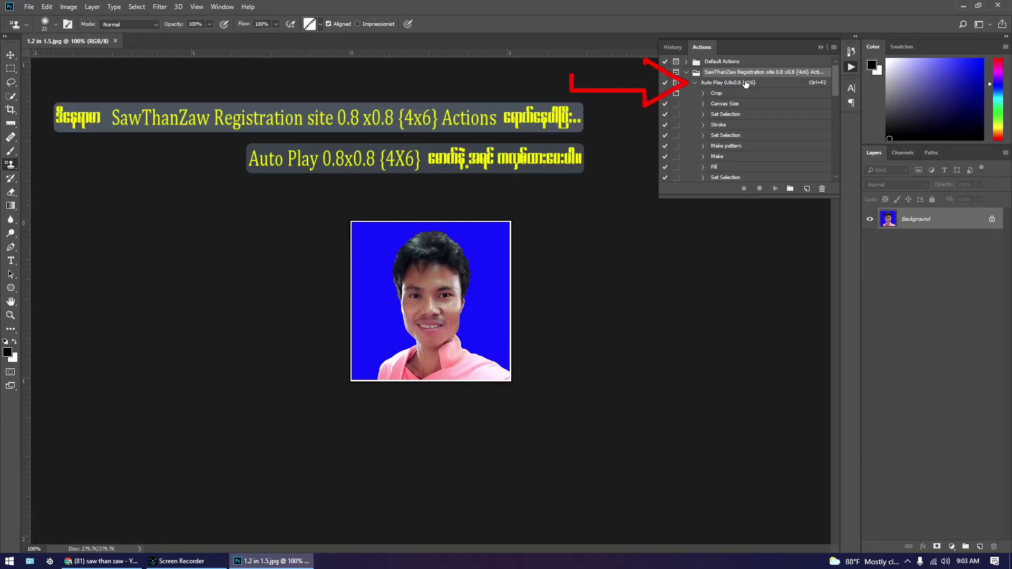
Step: Play the Auto Play 0.8x0.8 {4X6} action and shrink its oversized crop frame to the edges of the blue-background portrait
left_click(746, 83)
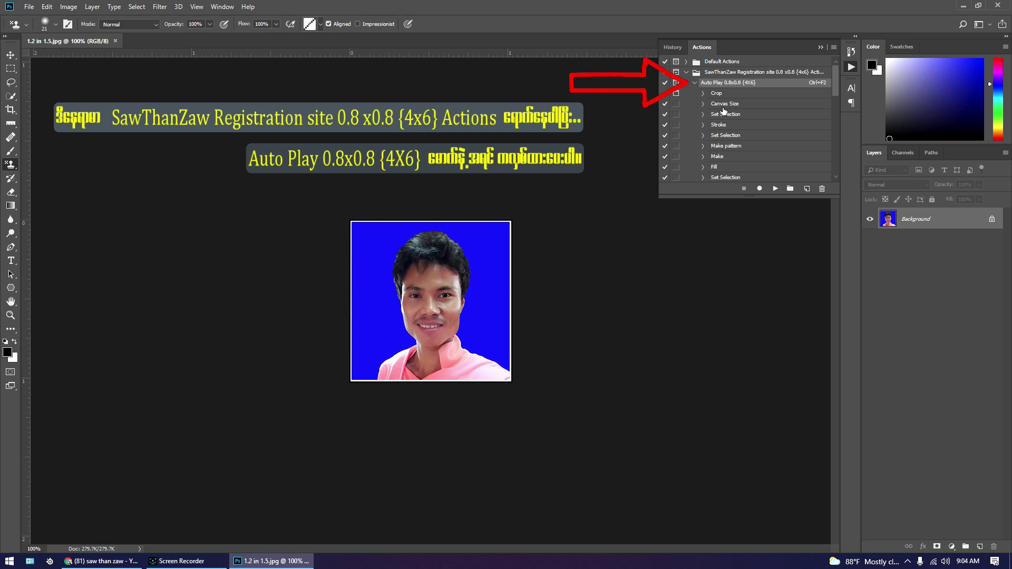
key("ctrl+F5")
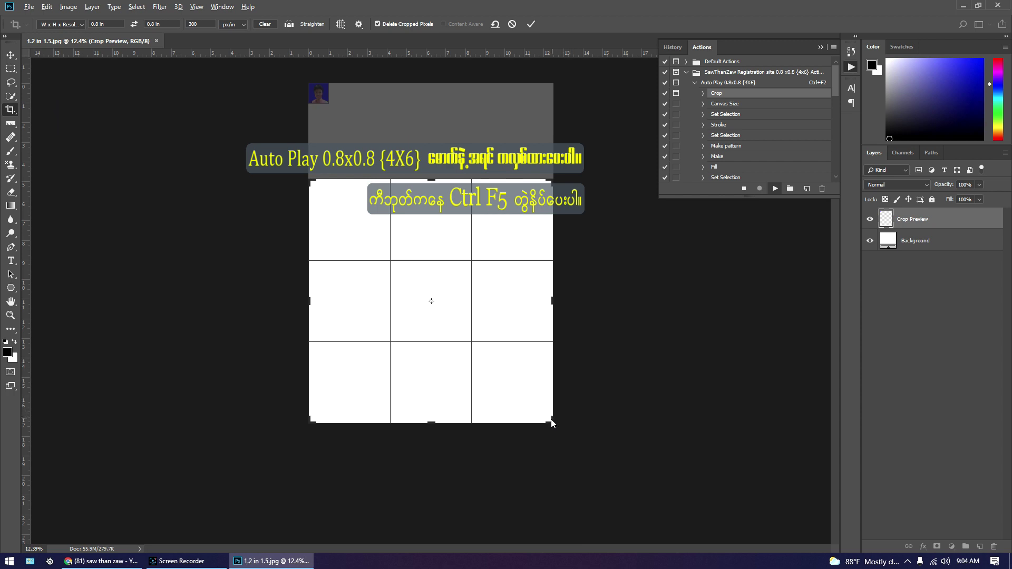
left_click_drag(551, 423, 488, 399)
key("ctrl+0")
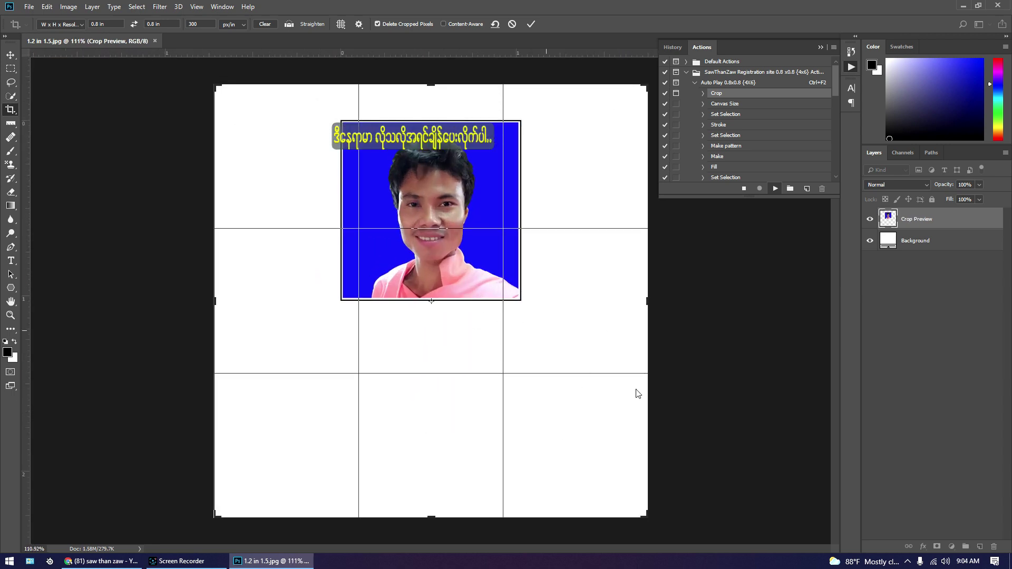
mouse_move(645, 514)
left_mouse_down()
mouse_move(590, 400)
mouse_move(608, 388)
left_mouse_up()
left_click_drag(446, 319, 315, 280)
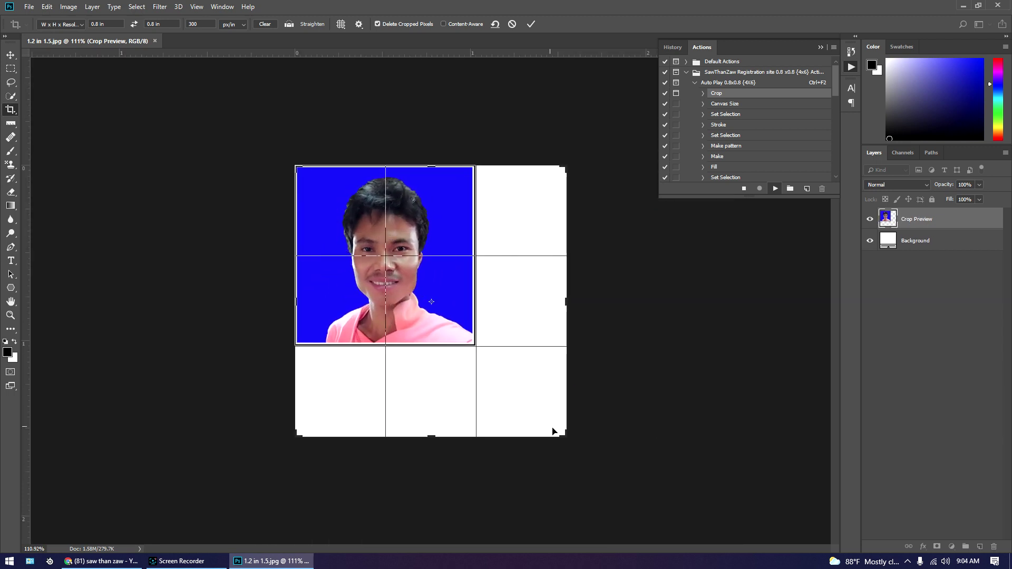
left_click_drag(571, 439, 510, 396)
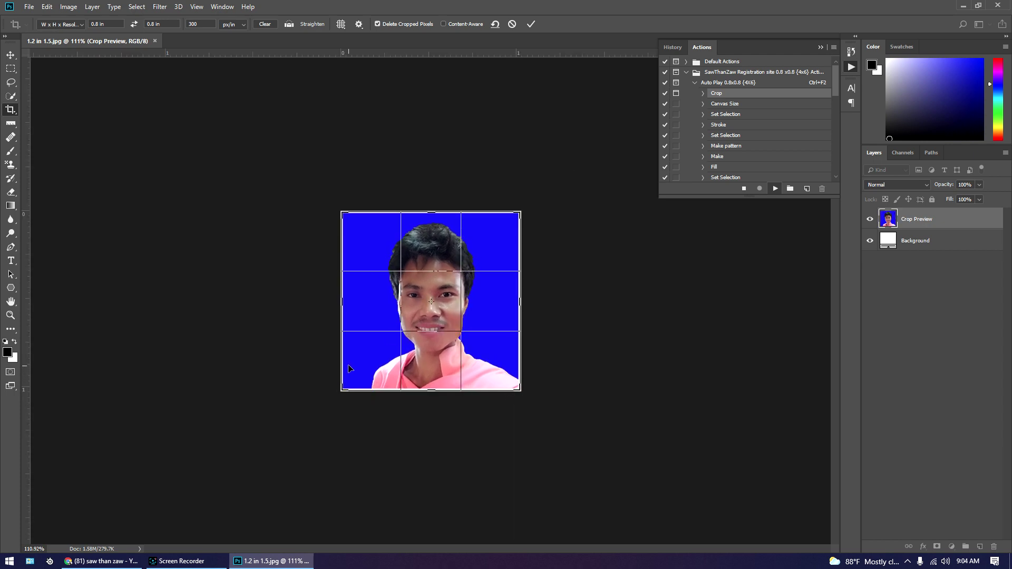
Step: Tighten the crop slightly inside the portrait's white border, centre and apply it, and continue the action past the unavailable Delete command
left_click_drag(340, 392, 346, 392)
mouse_move(521, 302)
left_mouse_down()
mouse_move(505, 294)
mouse_move(522, 303)
mouse_move(515, 310)
left_mouse_up()
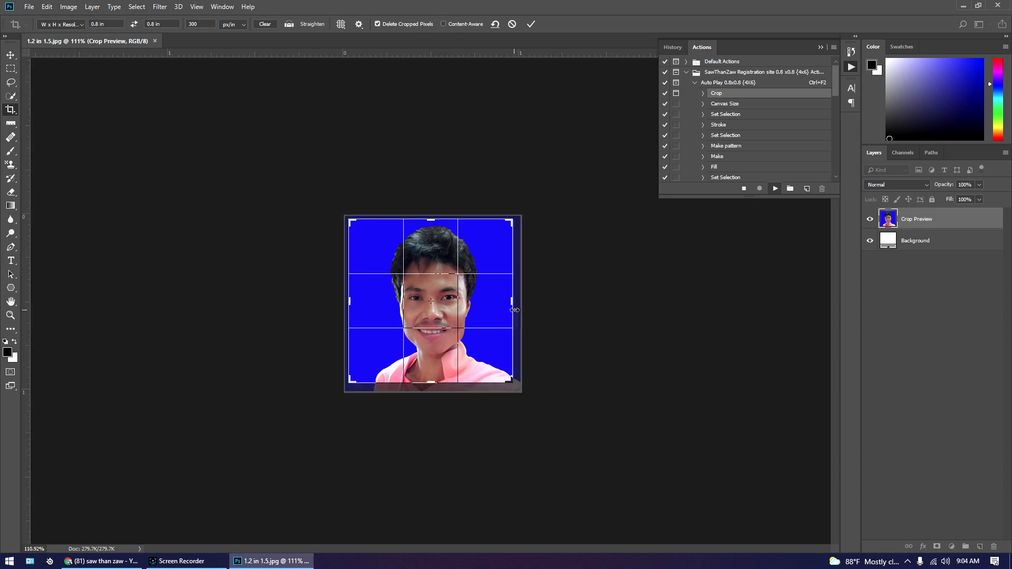
left_click_drag(449, 322, 447, 320)
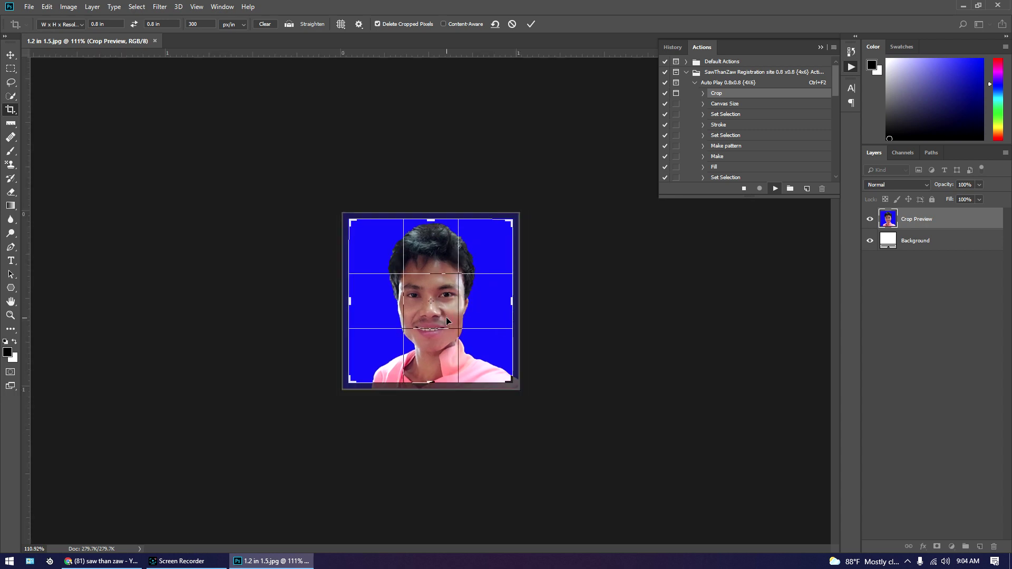
left_click(530, 23)
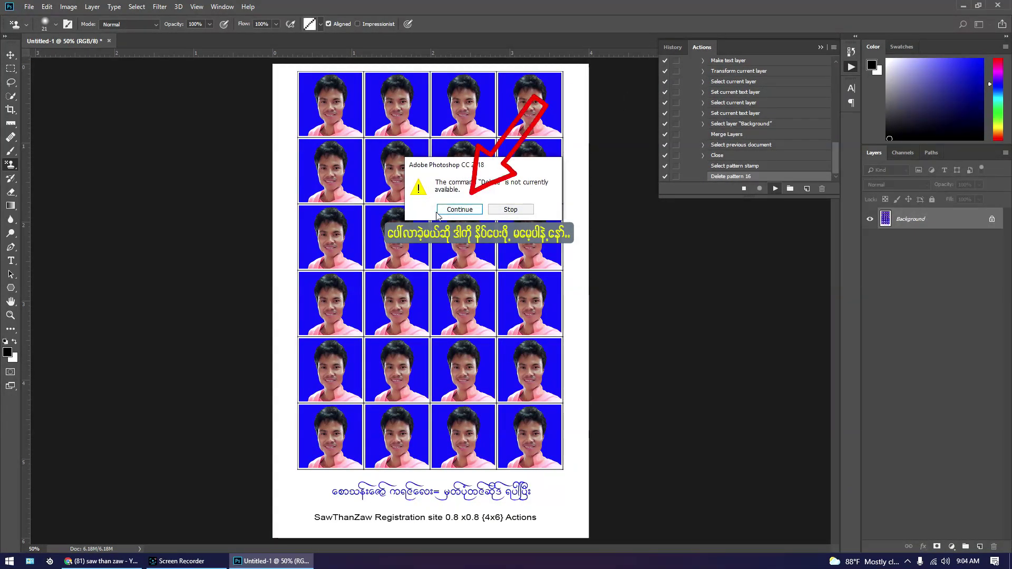
left_click(458, 209)
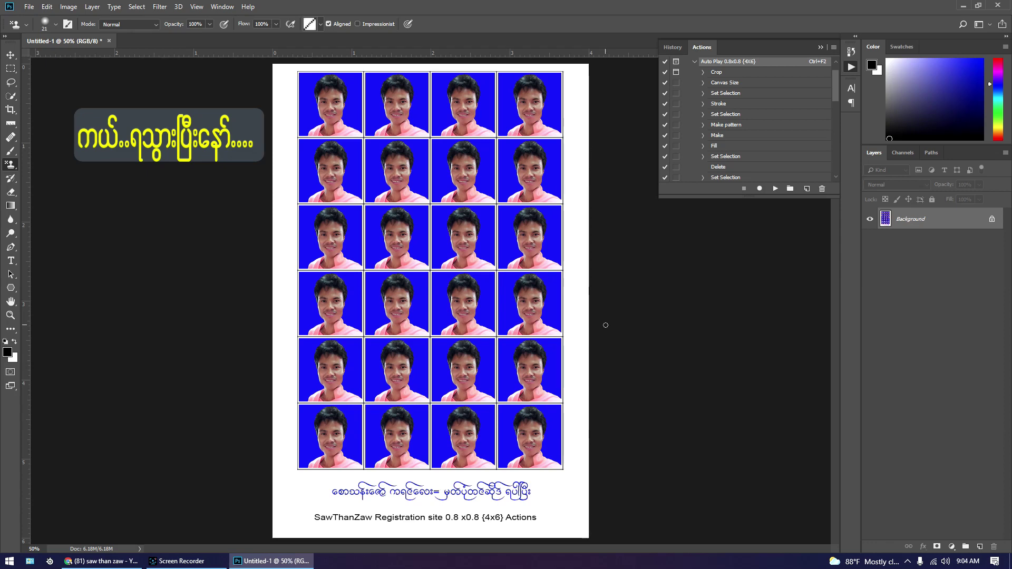
Step: Open the photo IMG_20210406_133557.jpg from the DATA > SS > Camera folder
left_click(29, 7)
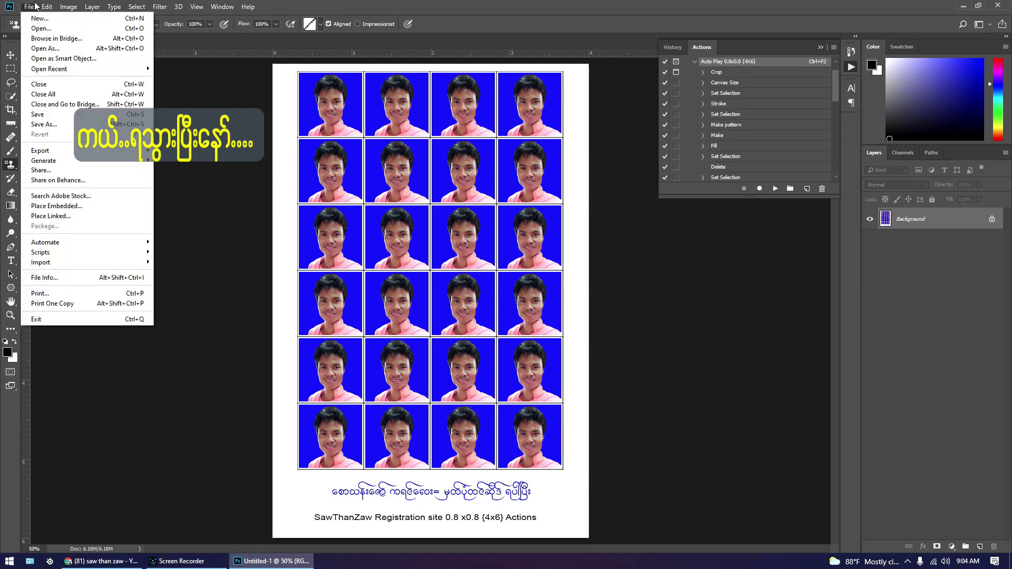
left_click(43, 29)
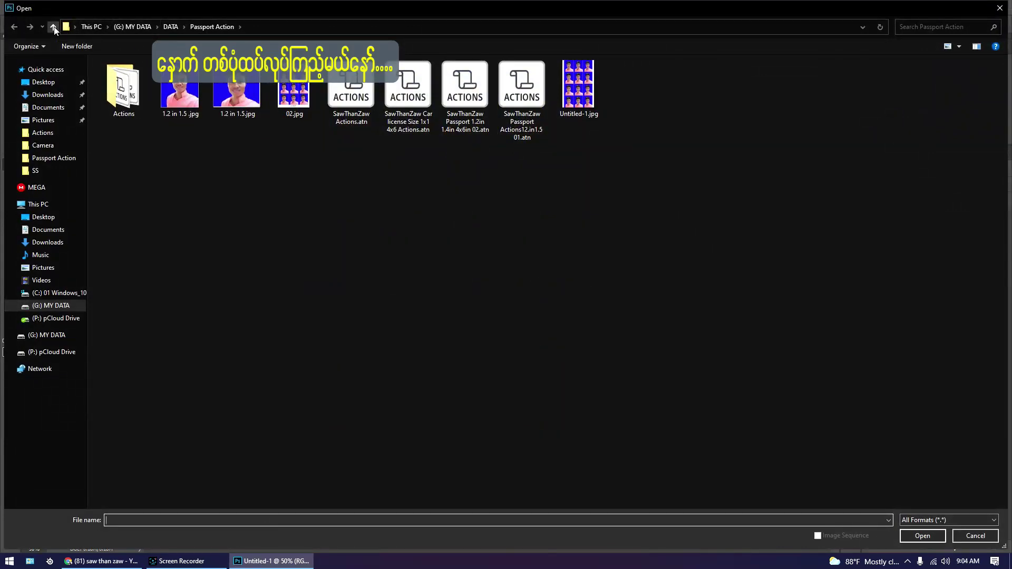
left_click(54, 28)
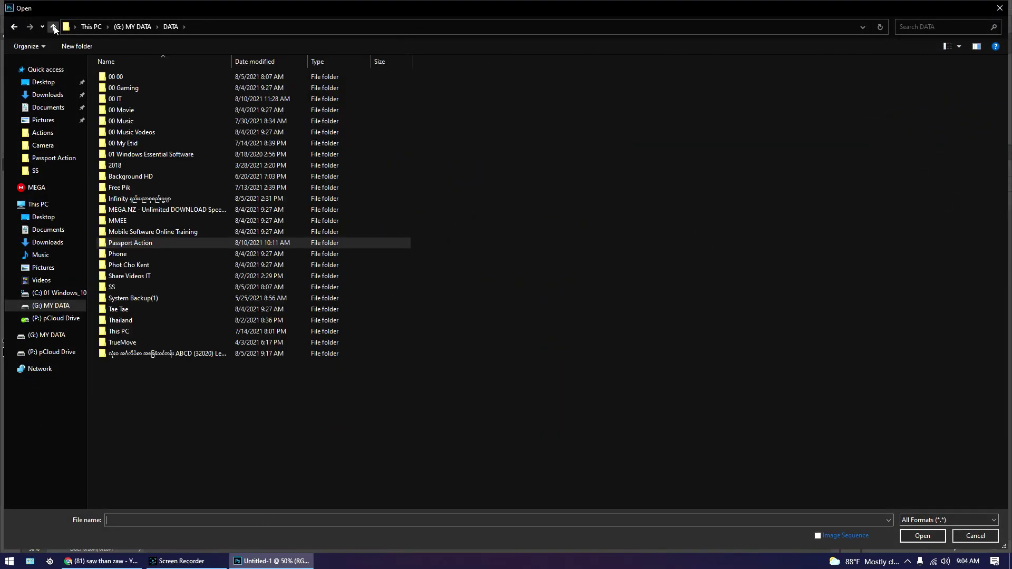
double_click(120, 293)
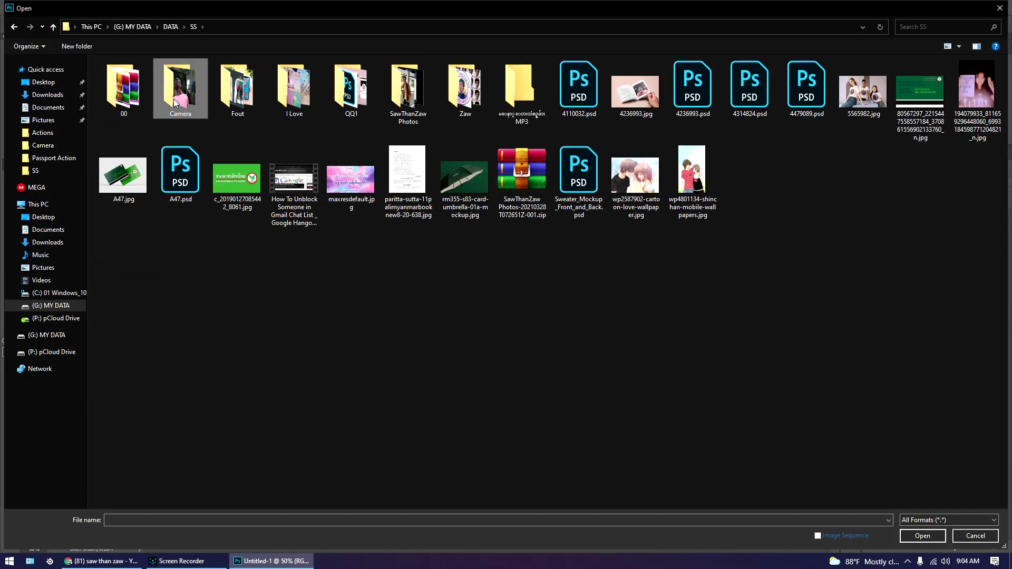
double_click(180, 92)
double_click(536, 96)
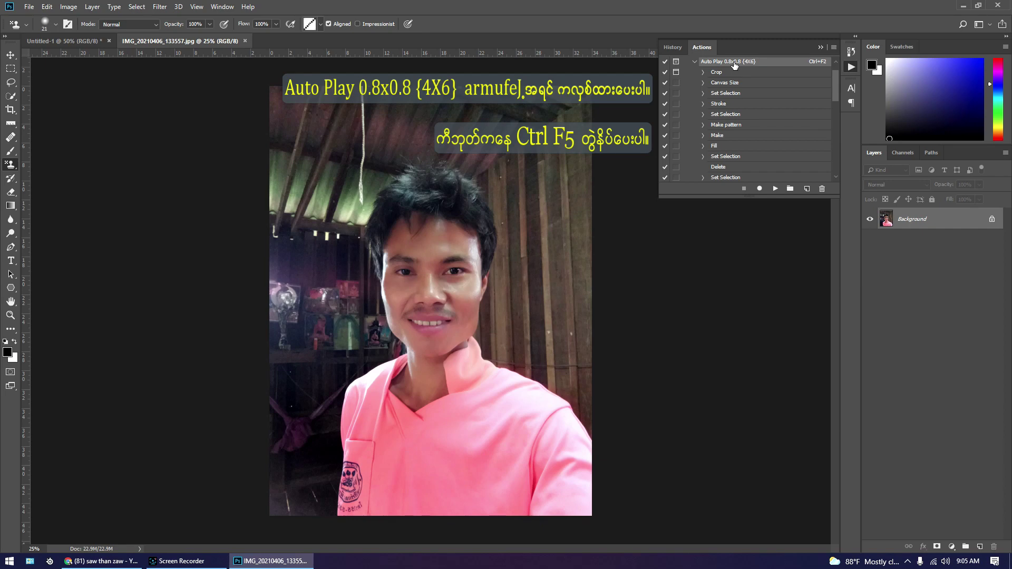
Step: Run Auto Play 0.8x0.8 {4X6} on this photo, cropping to a full-width square around the head and shoulders
key("ctrl+F2")
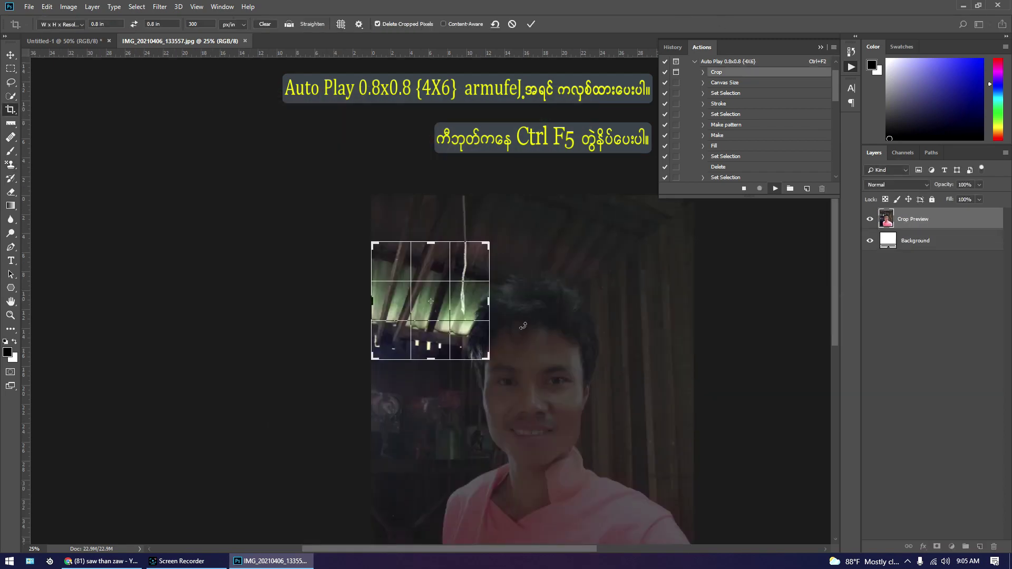
left_click_drag(491, 361, 600, 463)
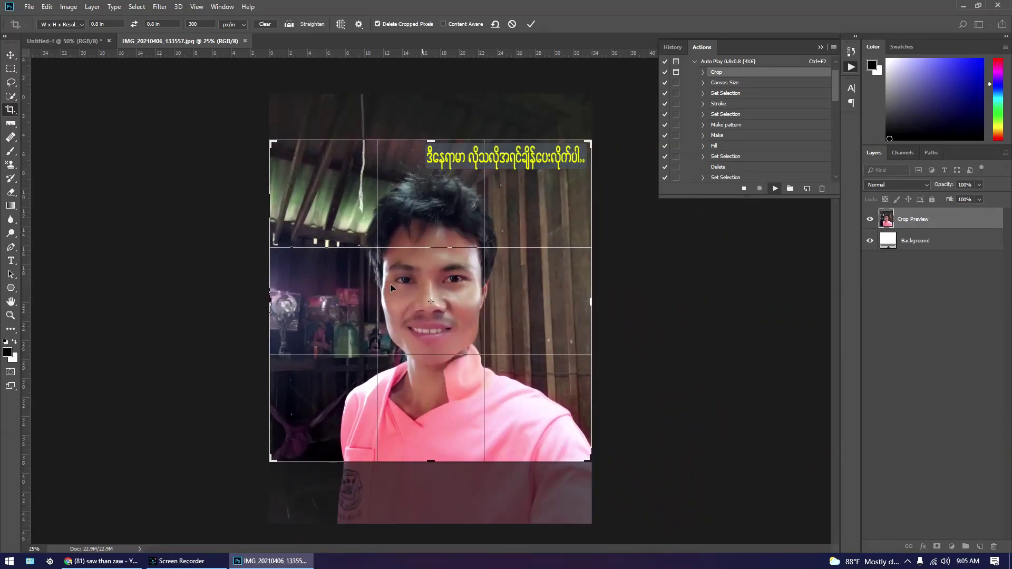
mouse_move(430, 326)
left_mouse_down()
mouse_move(457, 271)
mouse_move(434, 307)
left_mouse_up()
left_click(532, 22)
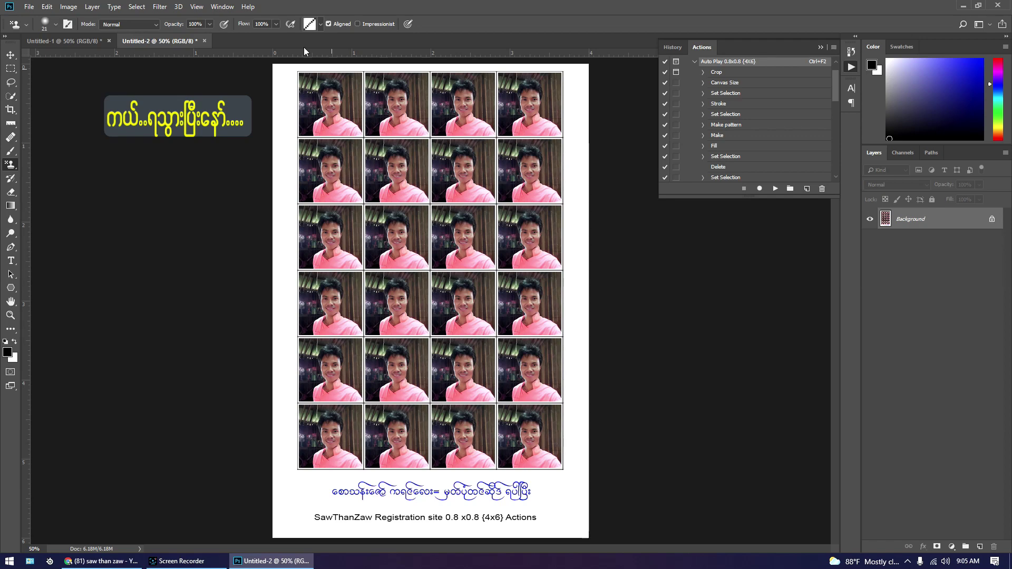
Step: Open the next photo, IMG_20210406_133603.jpg, from the Camera folder
left_click(29, 6)
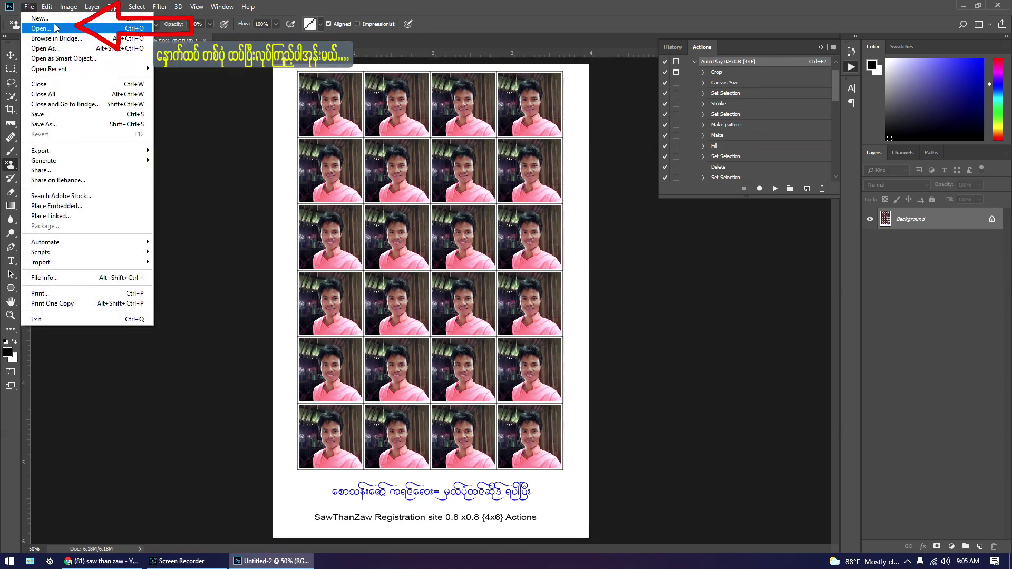
left_click(42, 28)
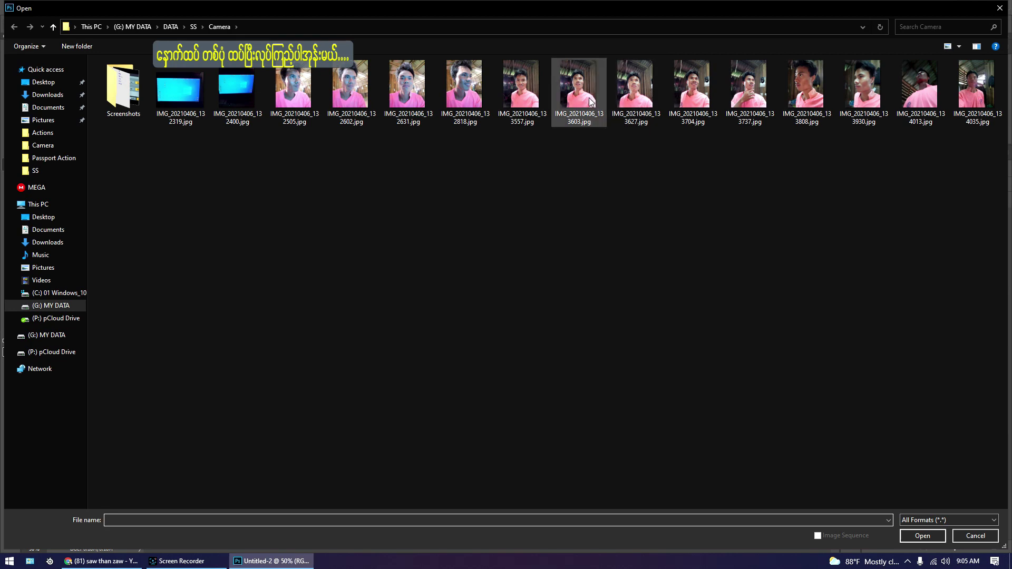
left_click(592, 102)
left_click(923, 536)
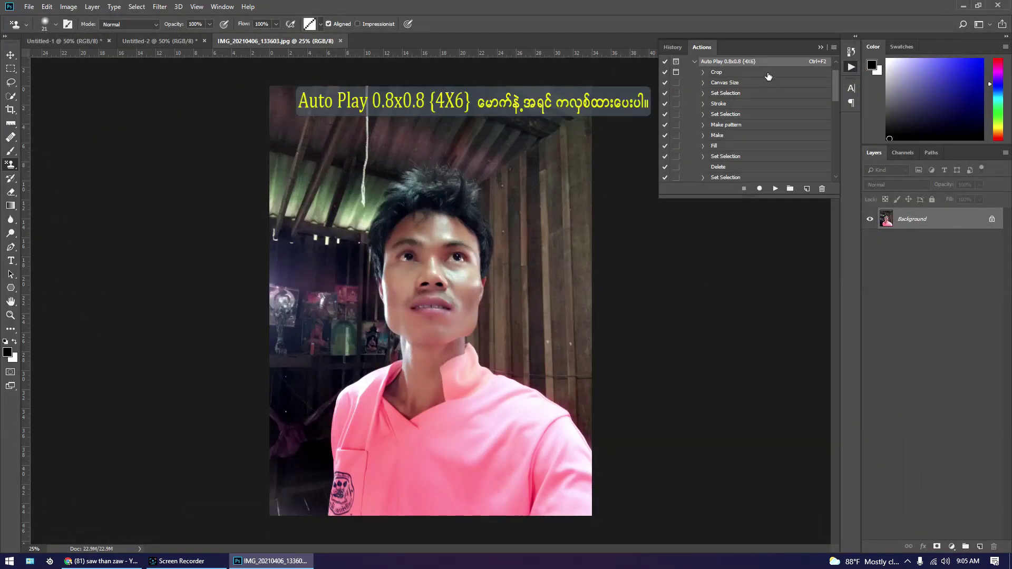
Step: Run the 0.8x0.8 action on the upward-looking portrait, enlarging the crop to the photo's full width around head and shoulders
key("ctrl+F2")
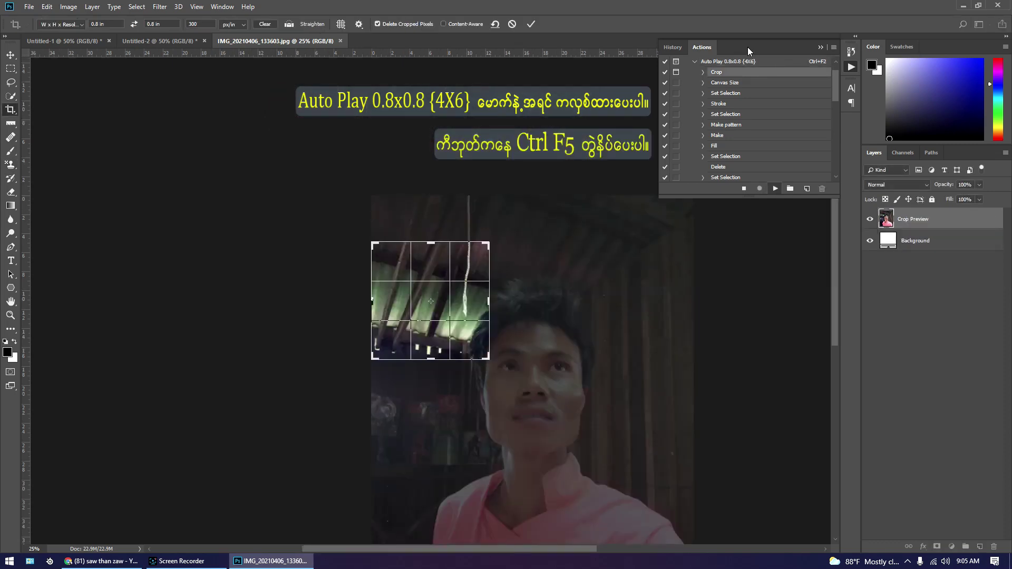
left_click_drag(497, 357, 606, 446)
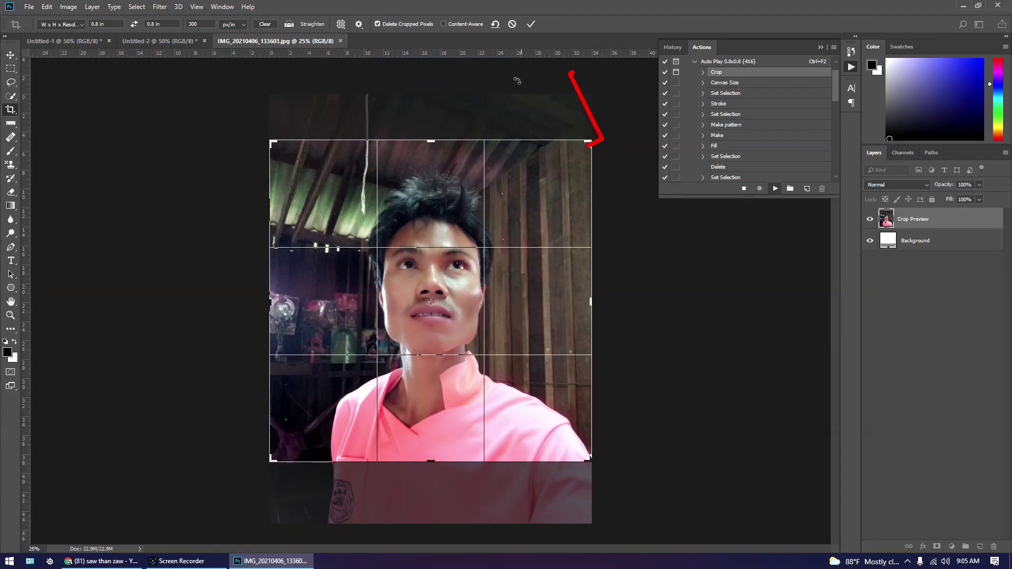
left_click(530, 24)
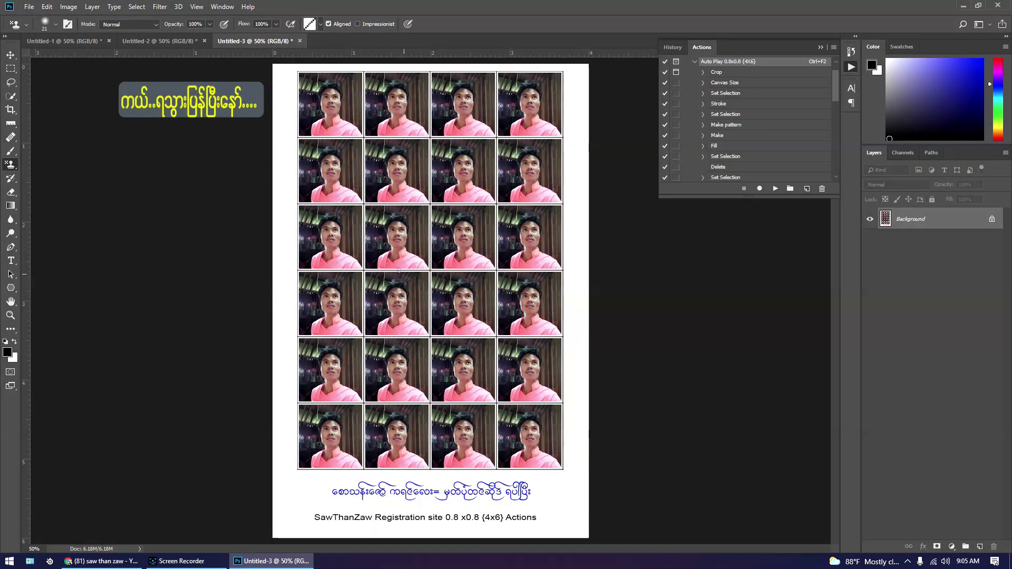
Step: Review the three generated photo sheets, Untitled-1, Untitled-2 and Untitled-3, one after another
left_click(158, 41)
left_click(84, 42)
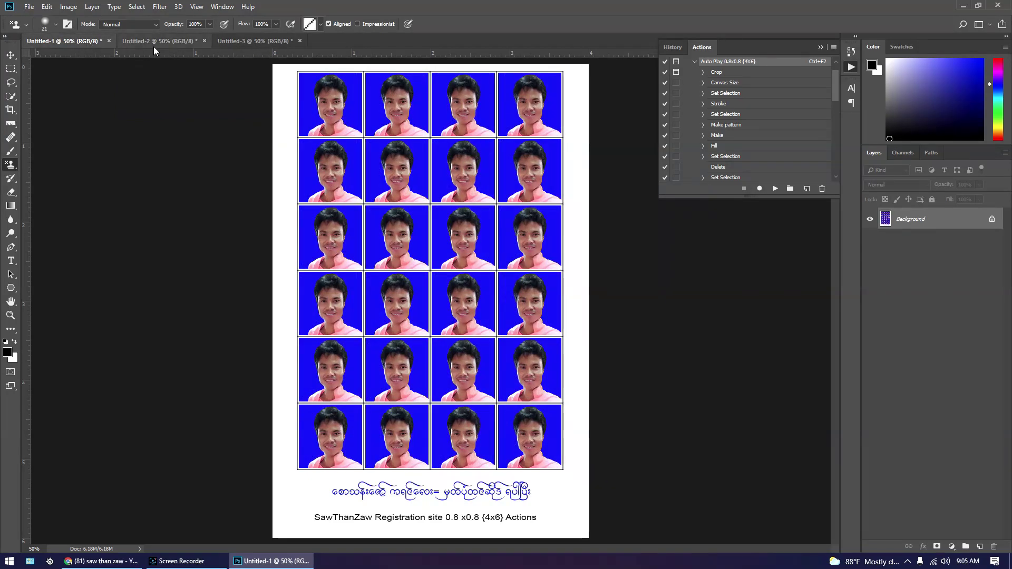
left_click(156, 42)
left_click(259, 41)
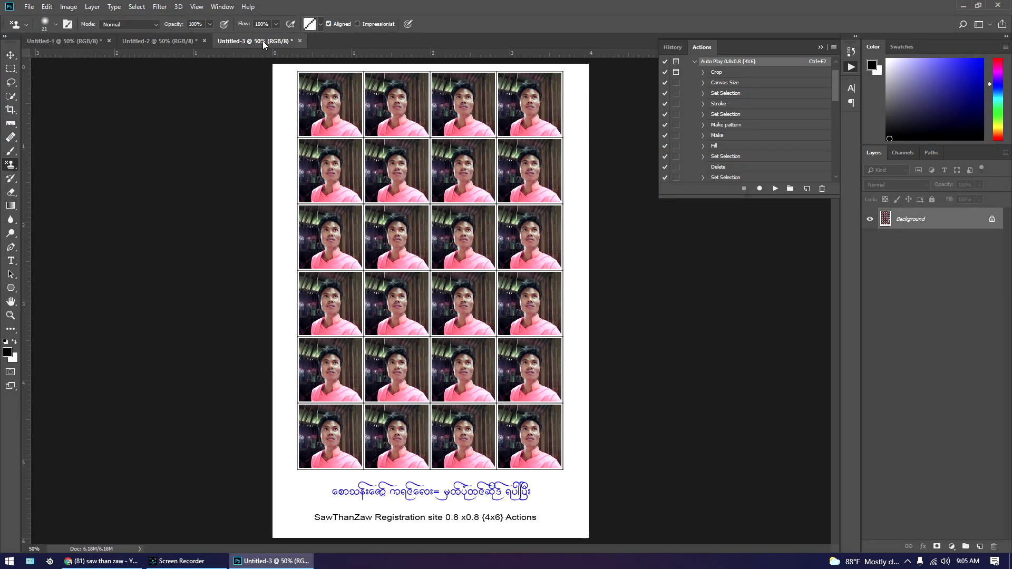
Step: Open the image wp4801134-shinchan-mobile-wallpapers.jpg from the SS folder
left_click(29, 6)
left_click(46, 26)
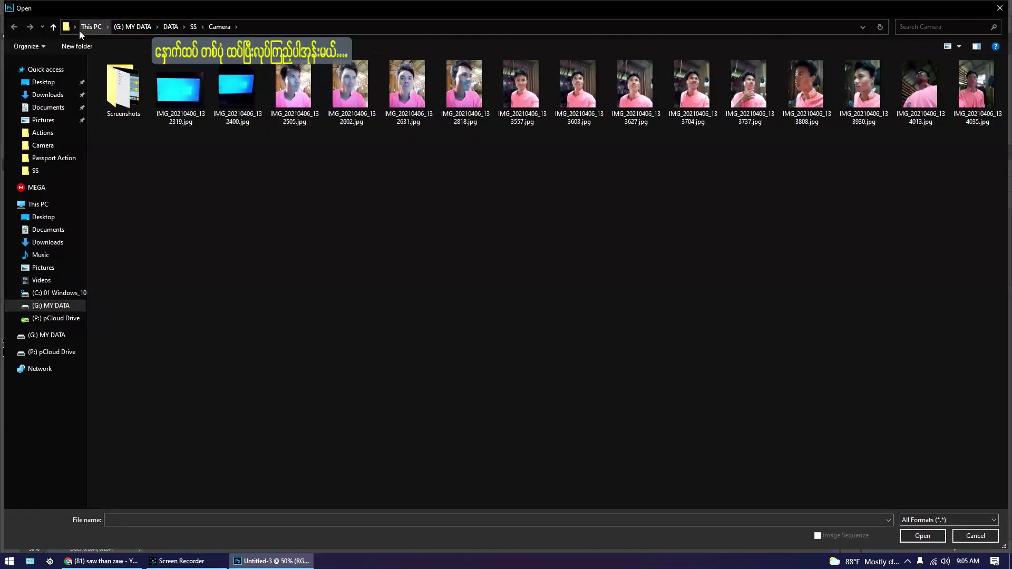
left_click(54, 27)
left_click(684, 163)
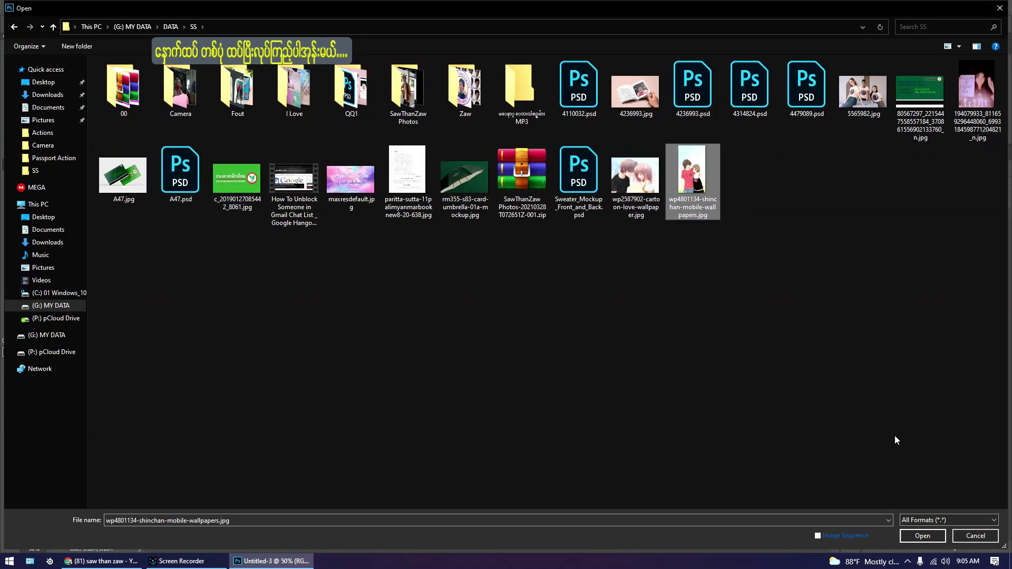
left_click(929, 540)
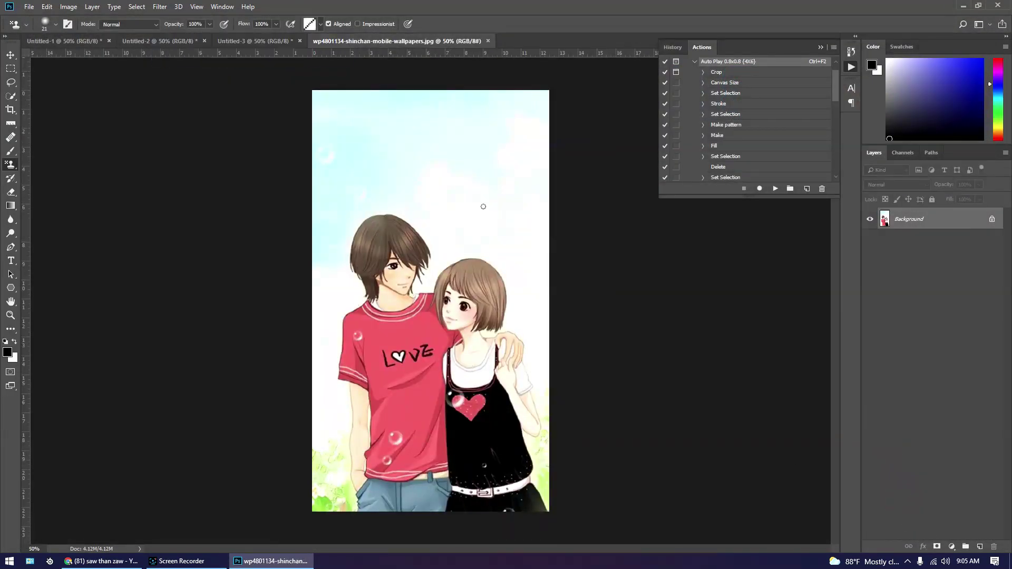
Step: Run Auto Play 0.8x0.8 {4X6} on the cartoon couple, cropping to a full-width square around their heads and upper bodies
left_click(775, 188)
left_click_drag(436, 308, 440, 300)
mouse_move(548, 419)
left_mouse_down()
mouse_move(514, 352)
mouse_move(548, 420)
left_mouse_up()
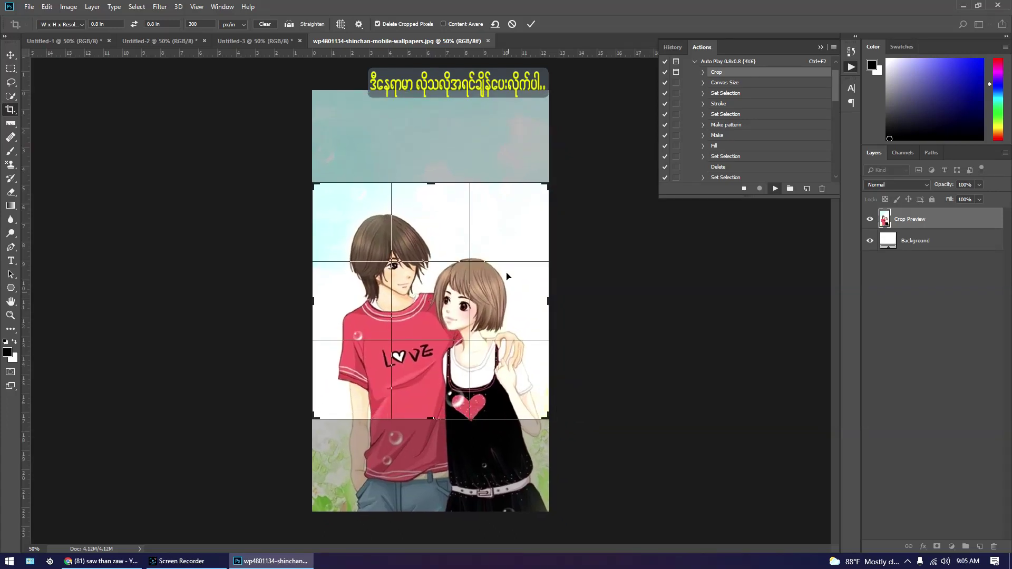
left_click(531, 24)
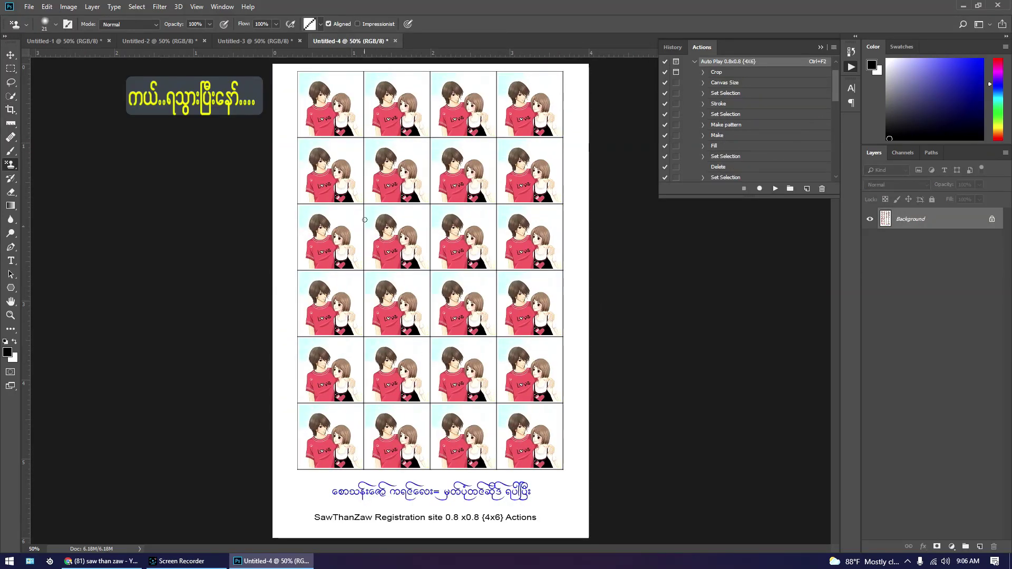
Step: Review the four generated photo sheets, Untitled-1 through Untitled-4, by switching between them
left_click(68, 41)
left_click(253, 41)
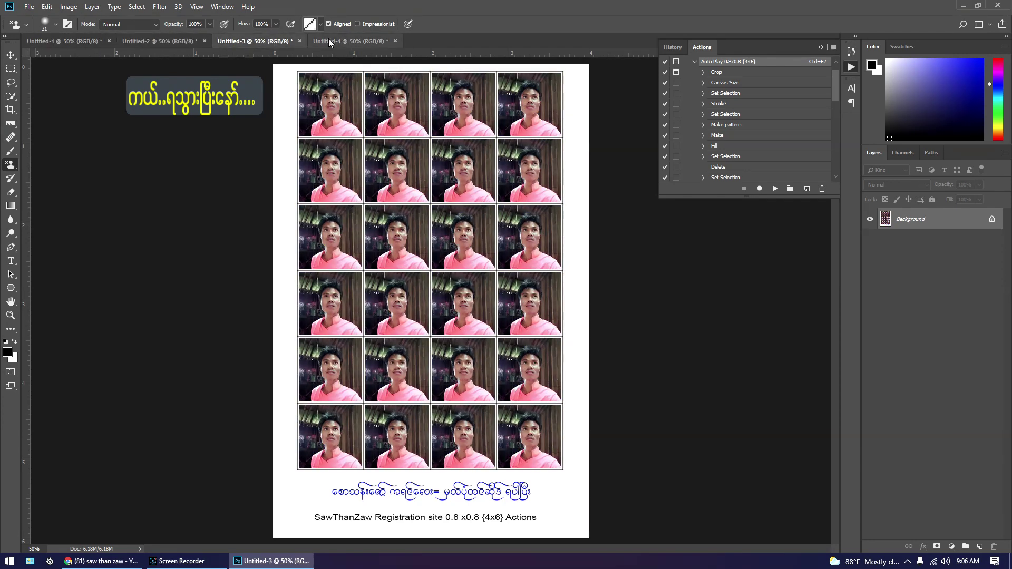
left_click(345, 41)
left_click(266, 41)
left_click(145, 41)
left_click(93, 42)
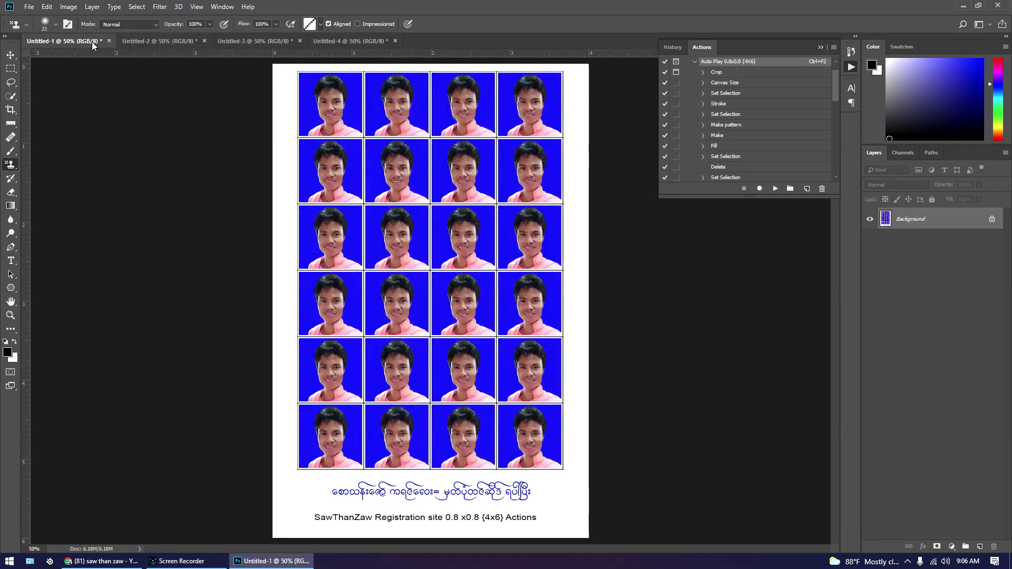
left_click(372, 40)
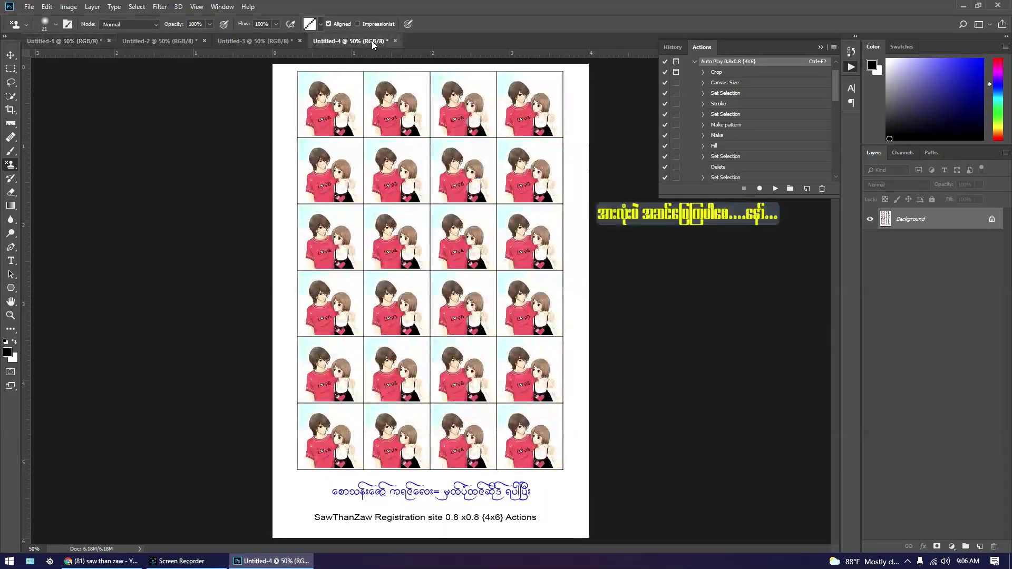
Step: Bring up the Save As dialog for Untitled-1 and for Untitled-2, dismissing it each time without saving
left_click(59, 40)
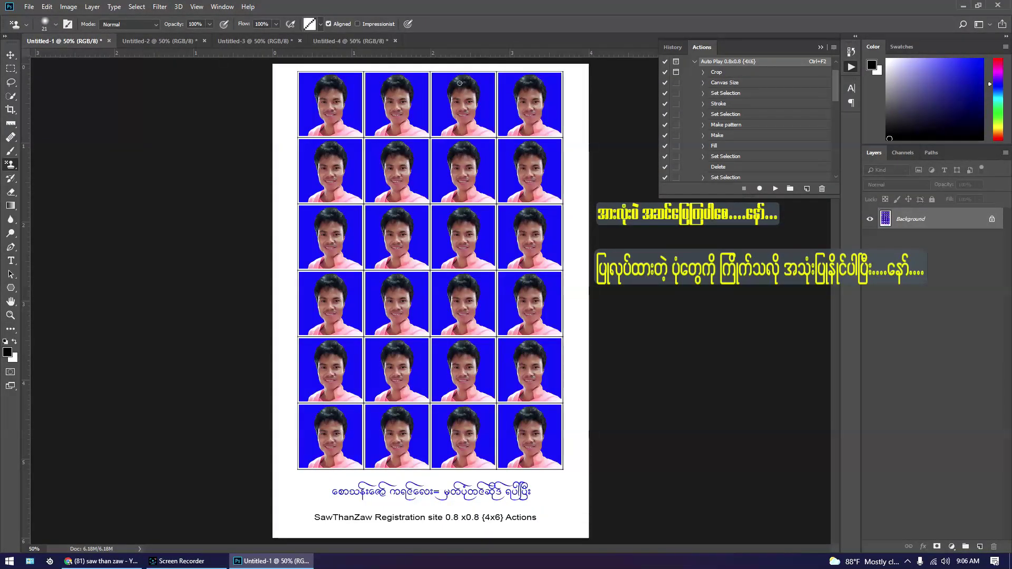
left_click(29, 6)
left_click(62, 122)
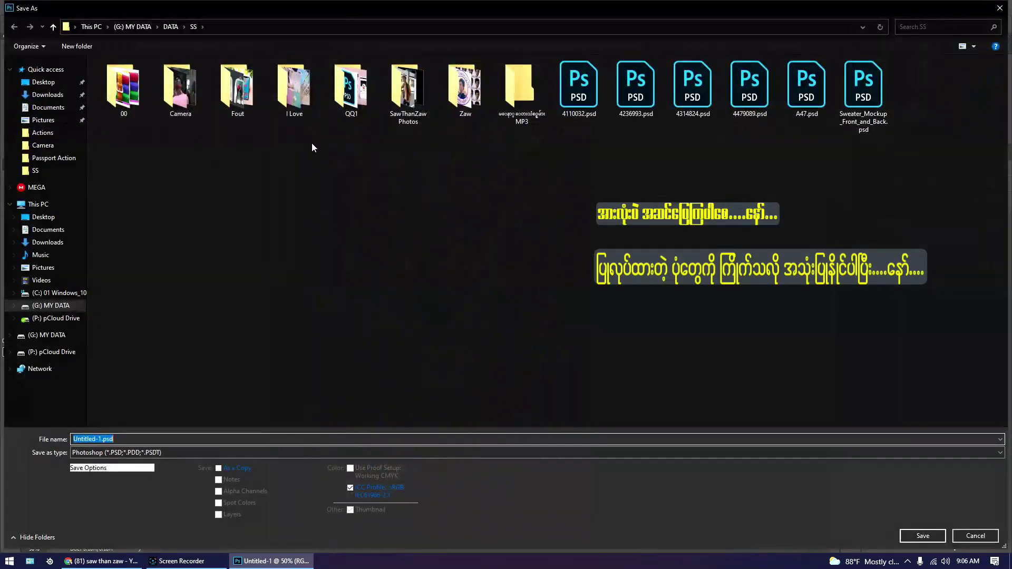
left_click(998, 10)
left_click(132, 40)
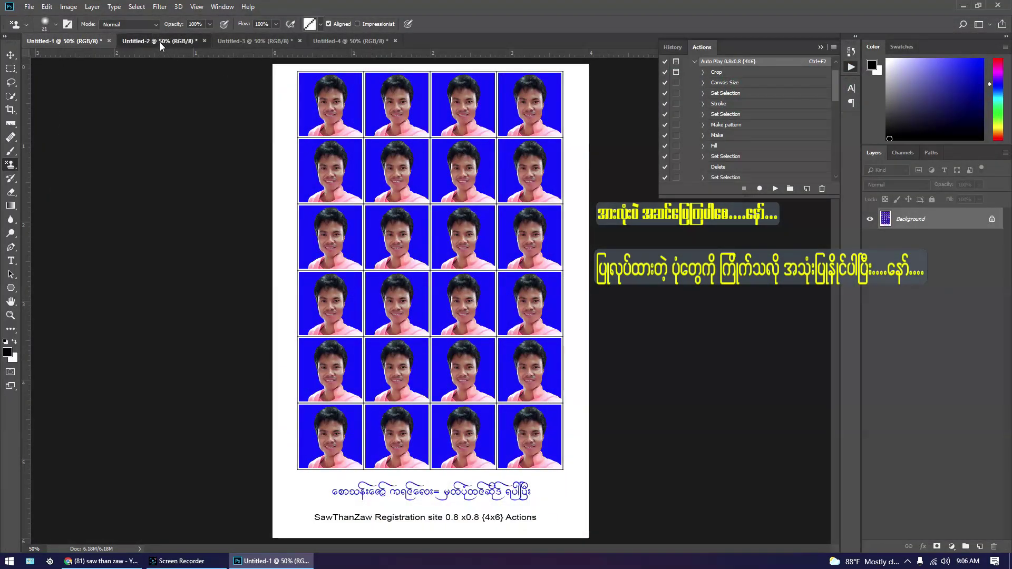
left_click(27, 7)
left_click(43, 124)
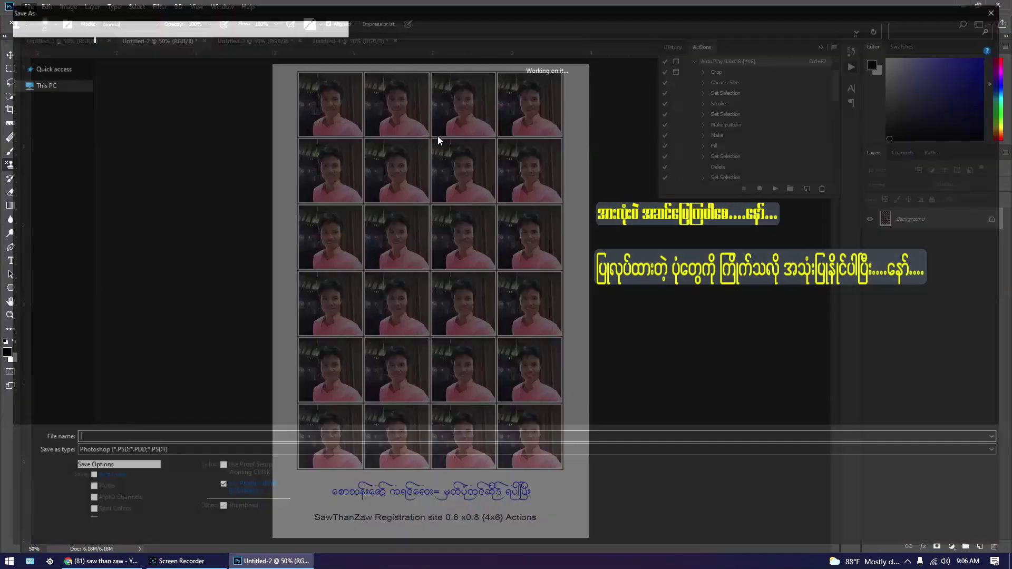
left_click(999, 8)
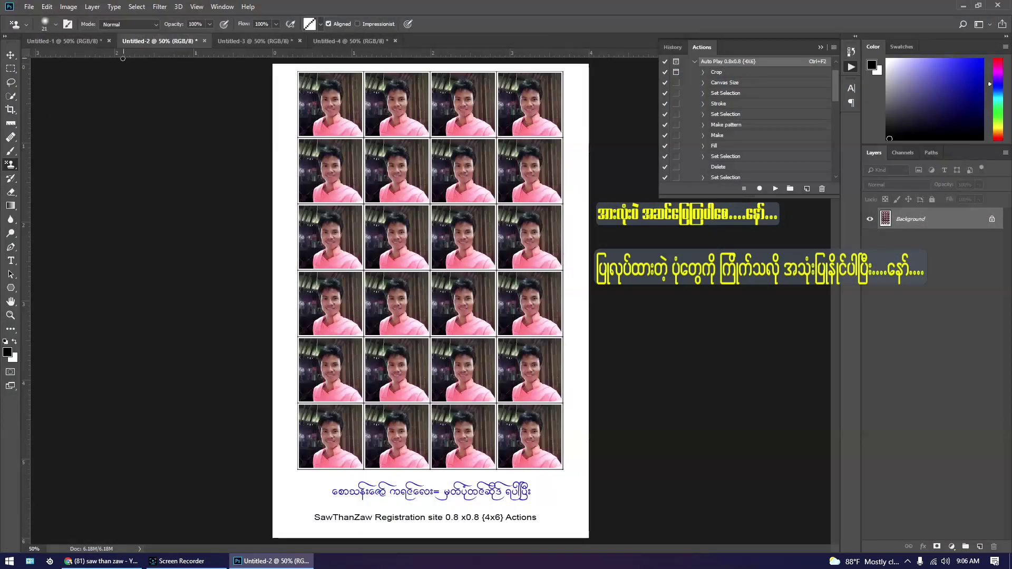
Step: Bring up the Save As dialog for Untitled-3 and for Untitled-4, dismissing it each time without saving
left_click(253, 41)
left_click(28, 7)
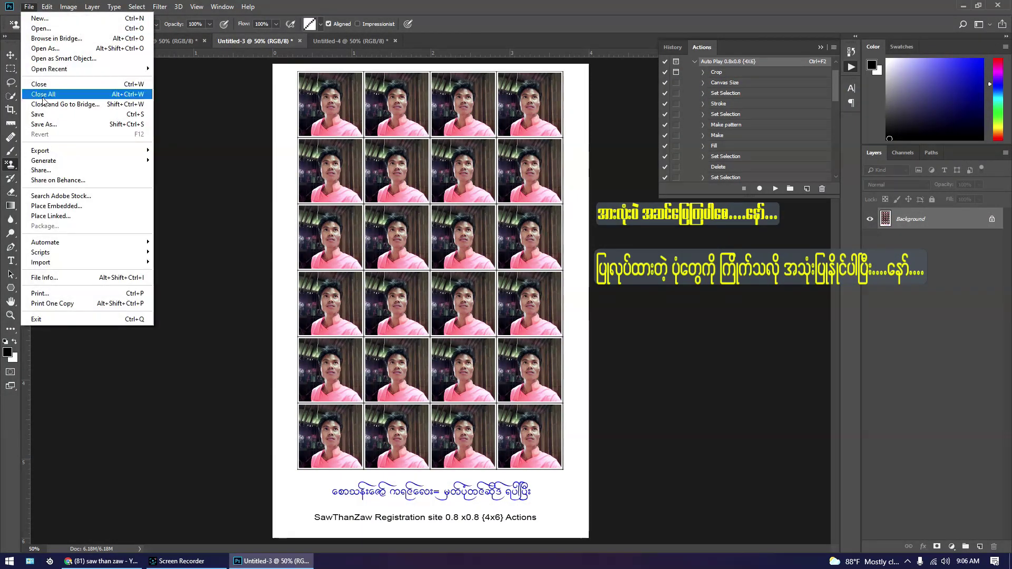
left_click(44, 124)
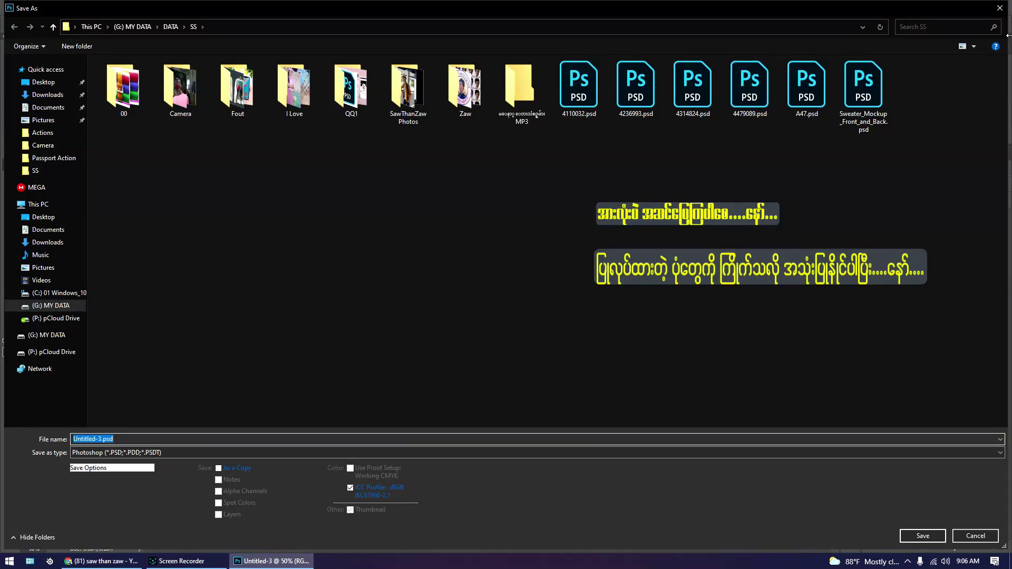
left_click(1006, 7)
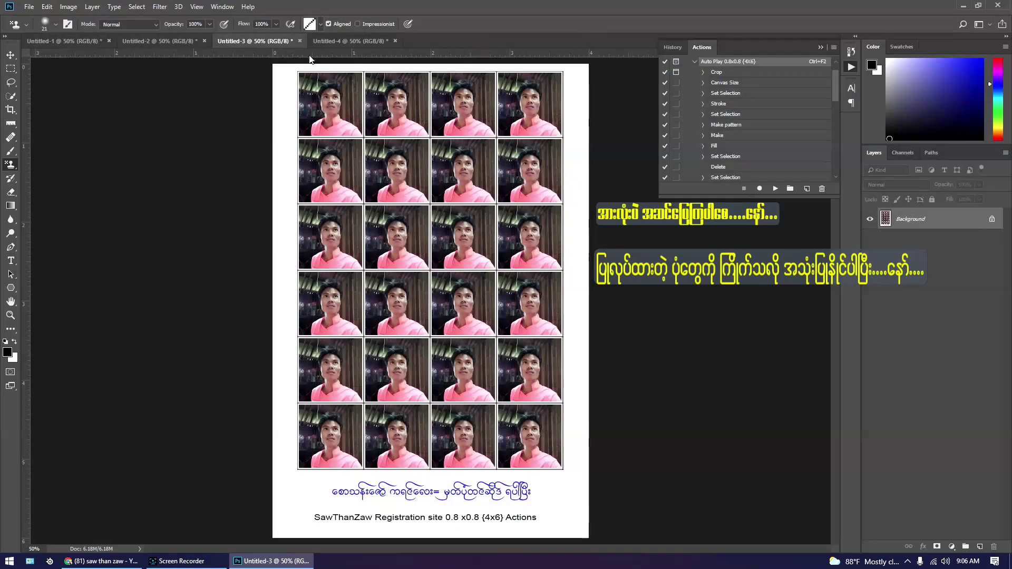
left_click(340, 41)
left_click(28, 7)
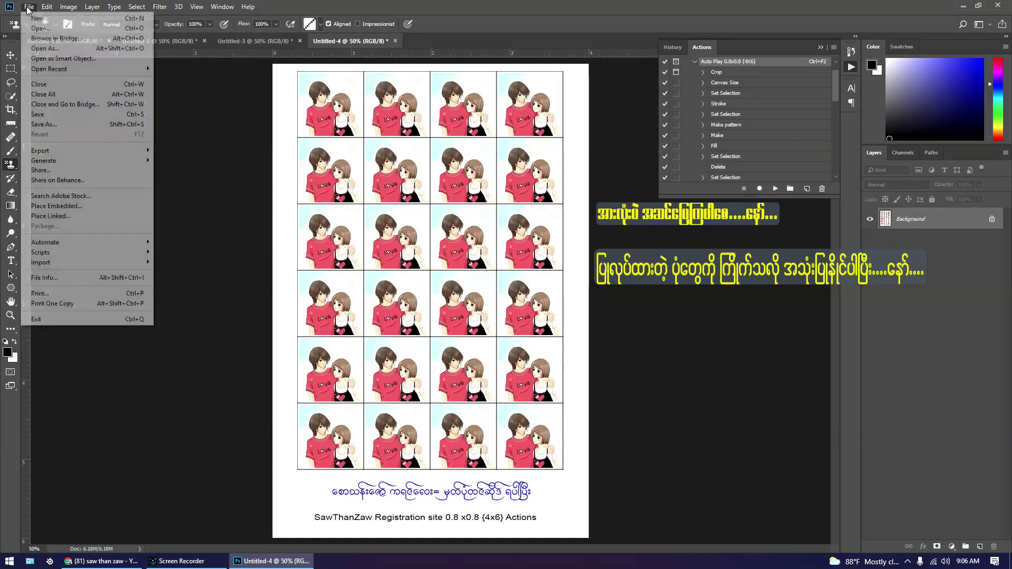
left_click(52, 127)
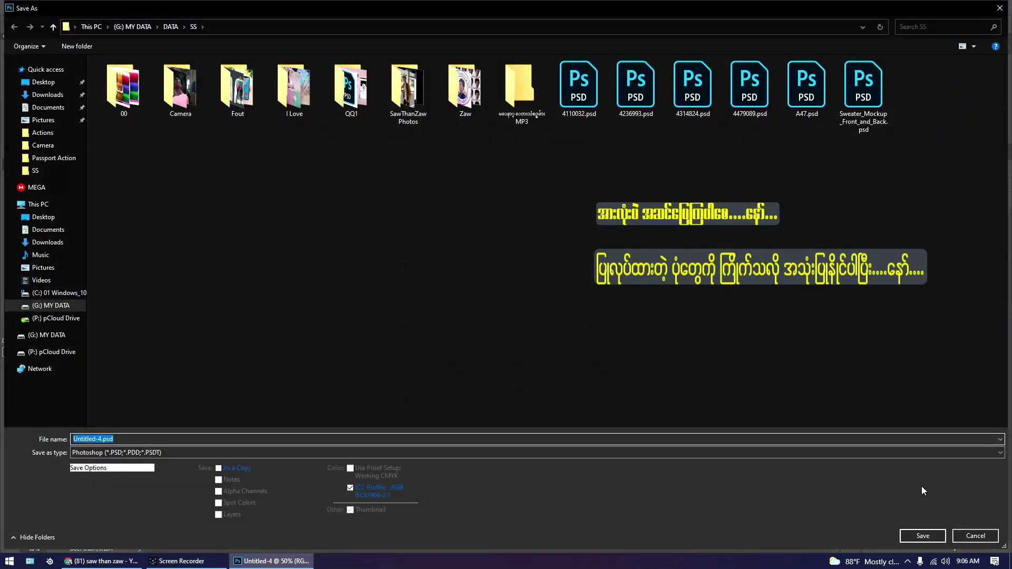
left_click(999, 8)
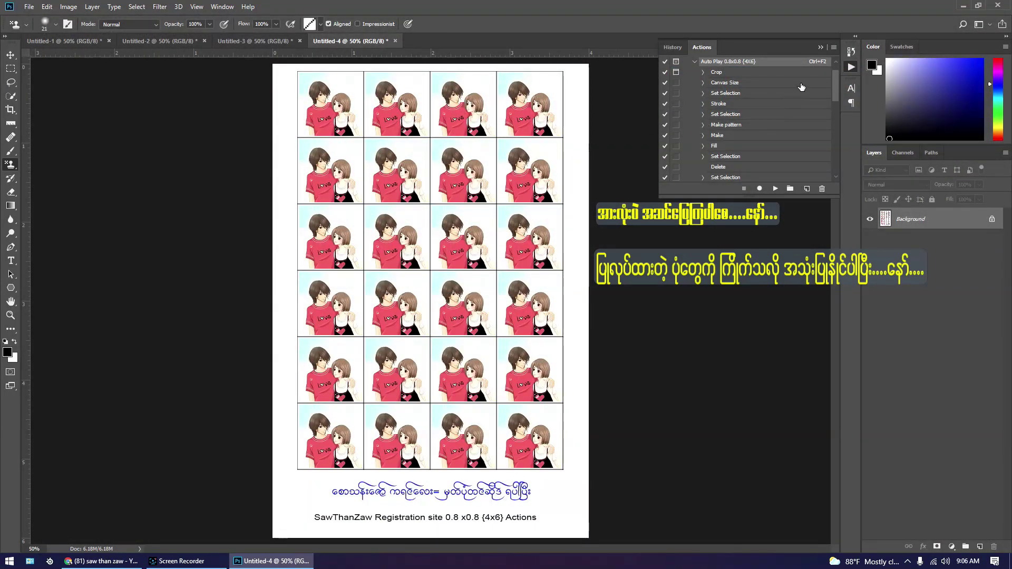
Step: Collapse the SawThanZaw Registration site 0.8 x0.8 {4x6} action set and hide the Actions panel
scroll(837, 82, "up", 2)
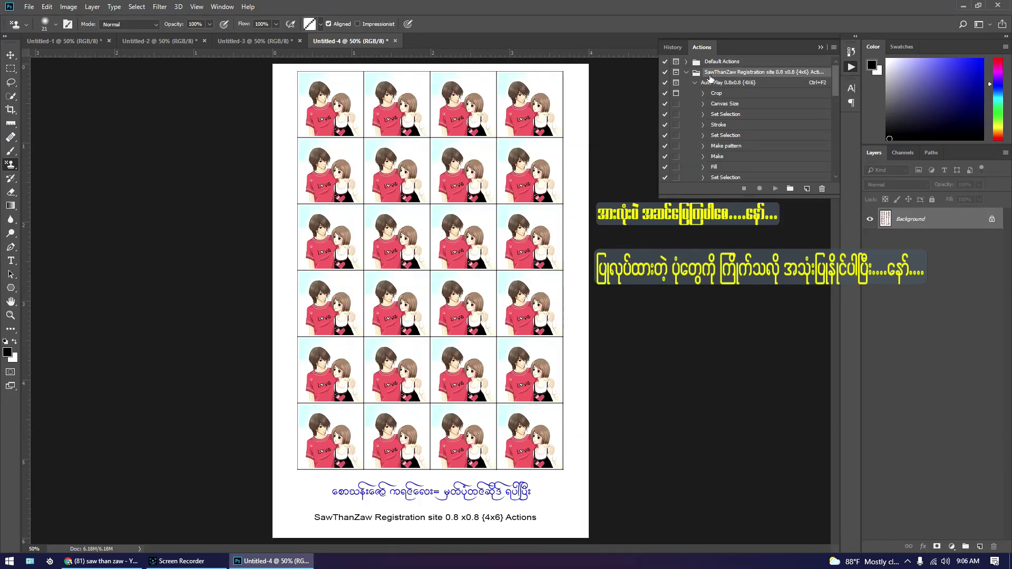
left_click(686, 72)
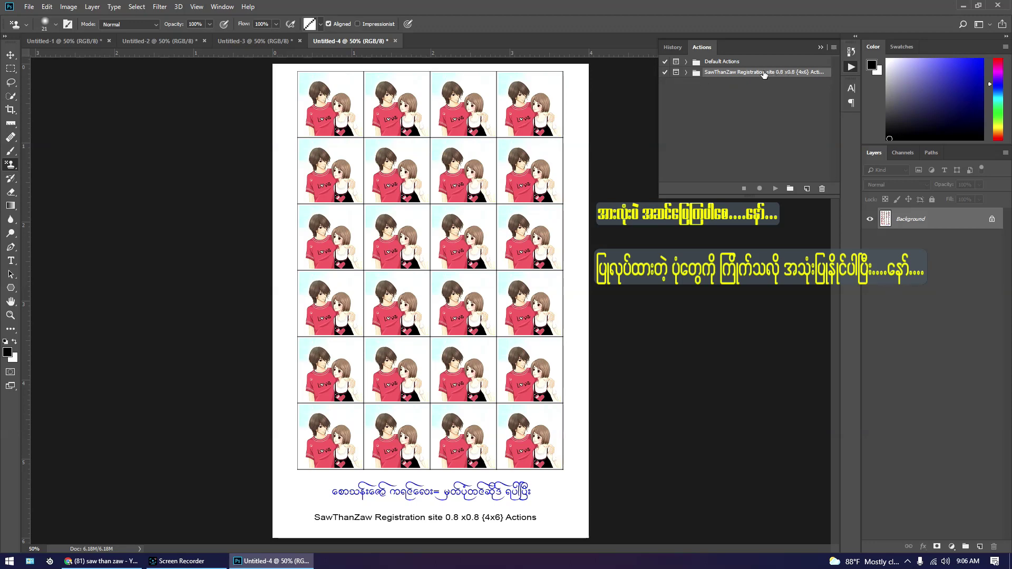
left_click(851, 67)
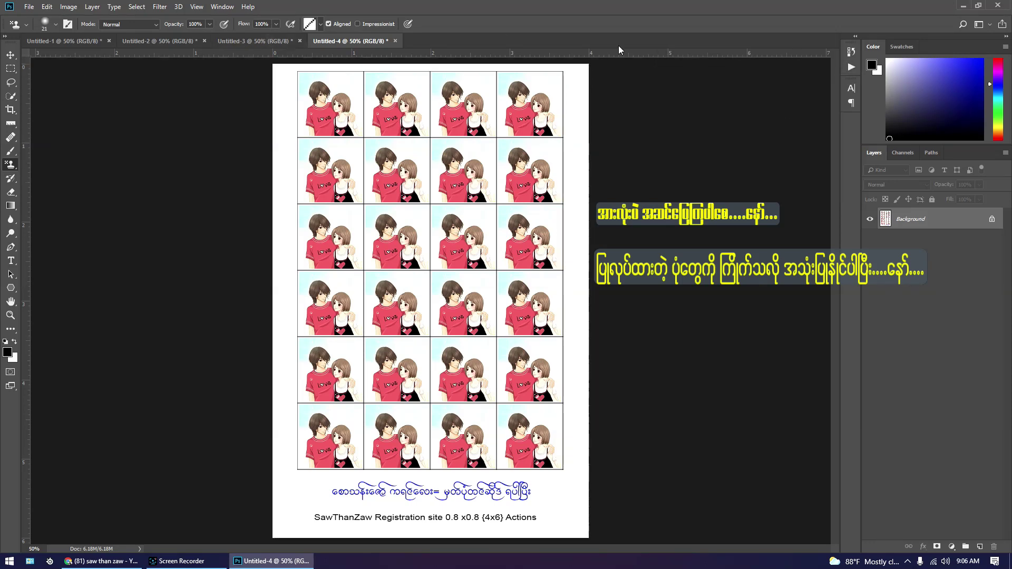
left_click(851, 67)
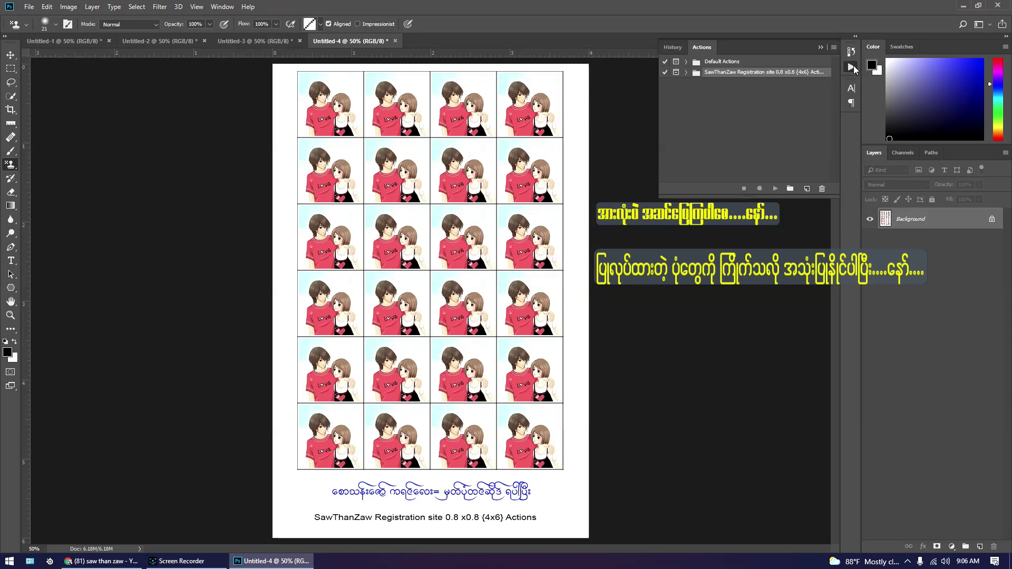
left_click(852, 66)
Step: Close the sheets Untitled-1 through Untitled-4 without saving changes, and exit Photoshop
left_click(84, 42)
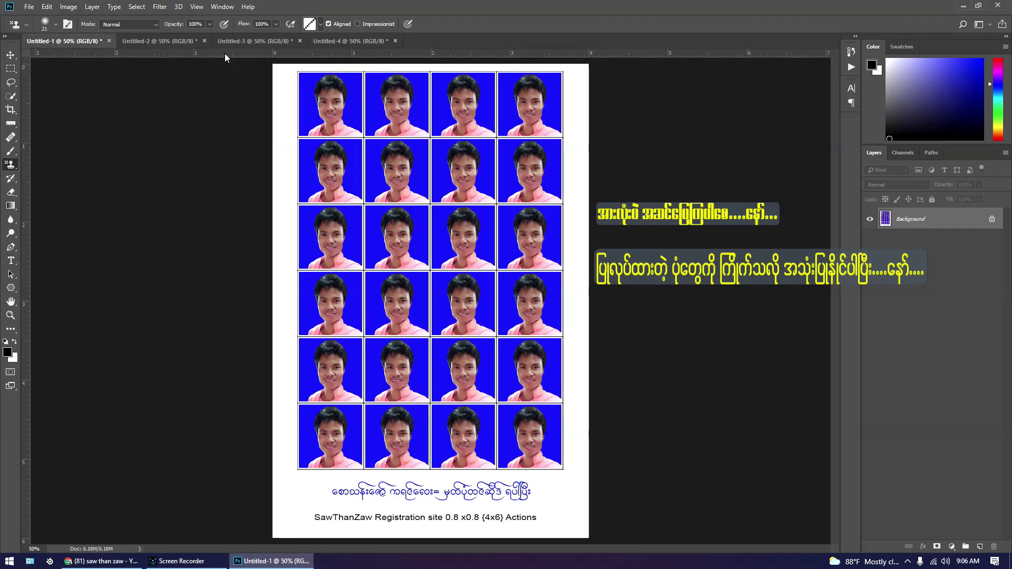
left_click(109, 42)
left_click(500, 209)
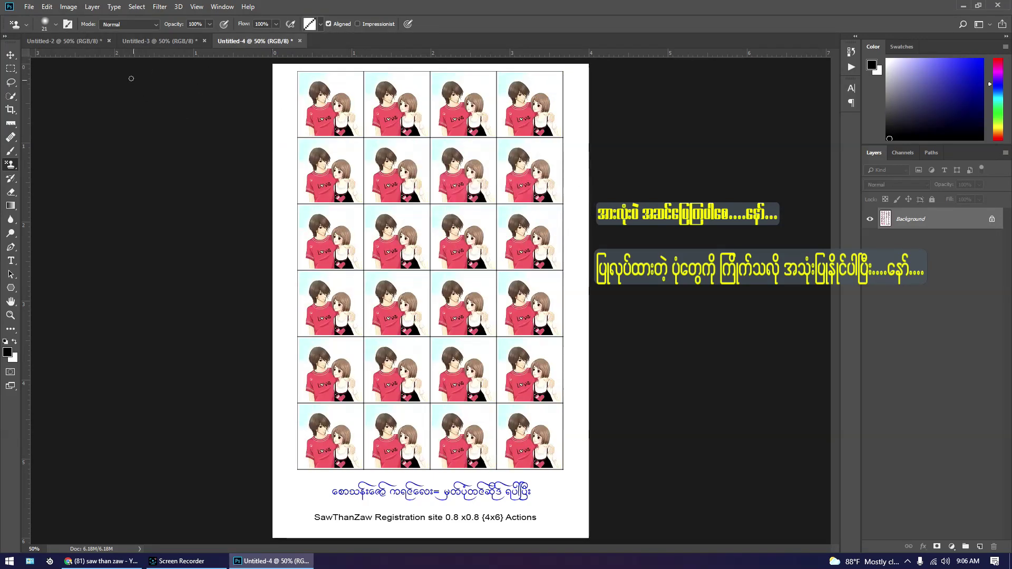
left_click(109, 42)
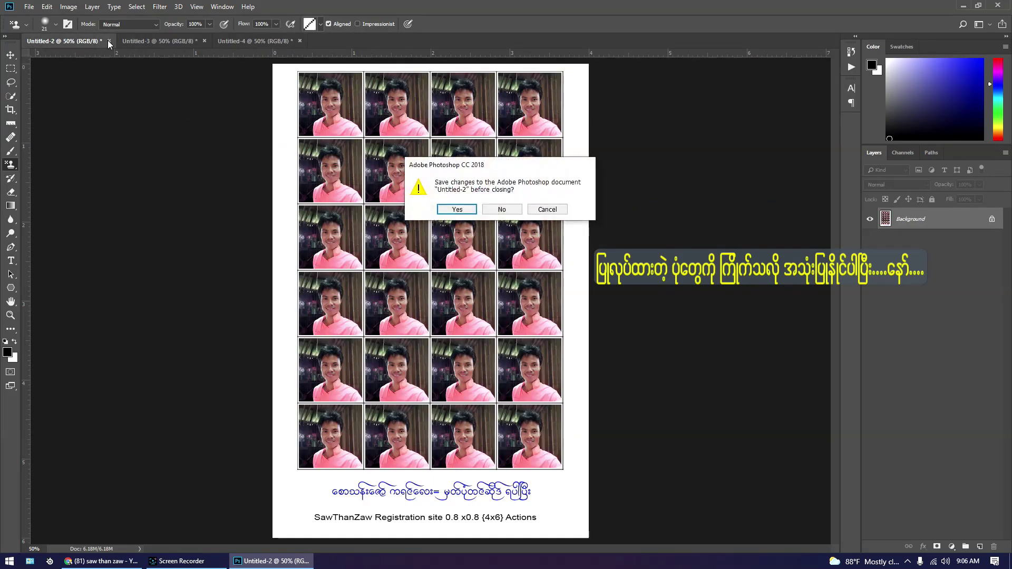
left_click(501, 209)
left_click(110, 43)
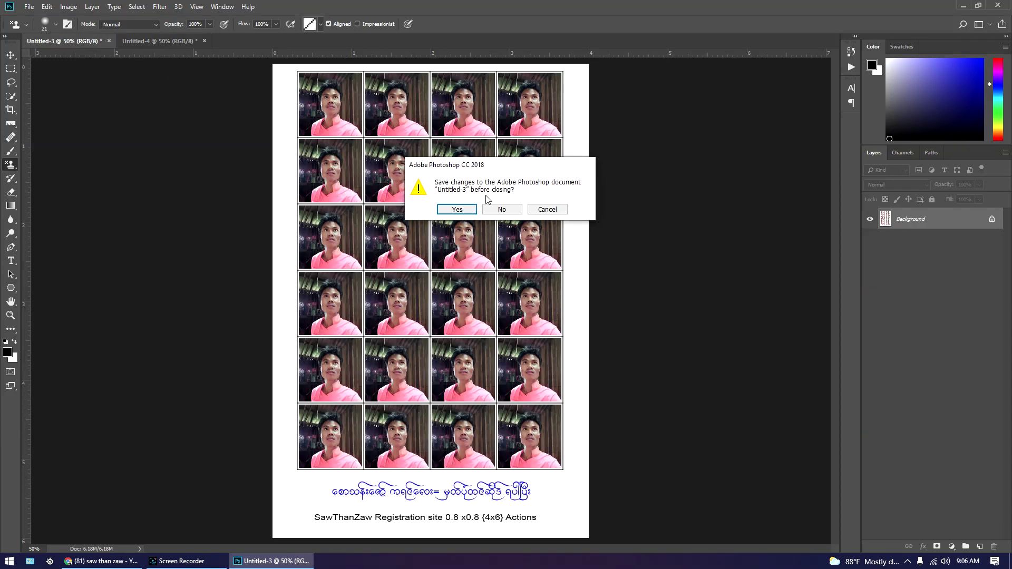
left_click(501, 208)
left_click(109, 41)
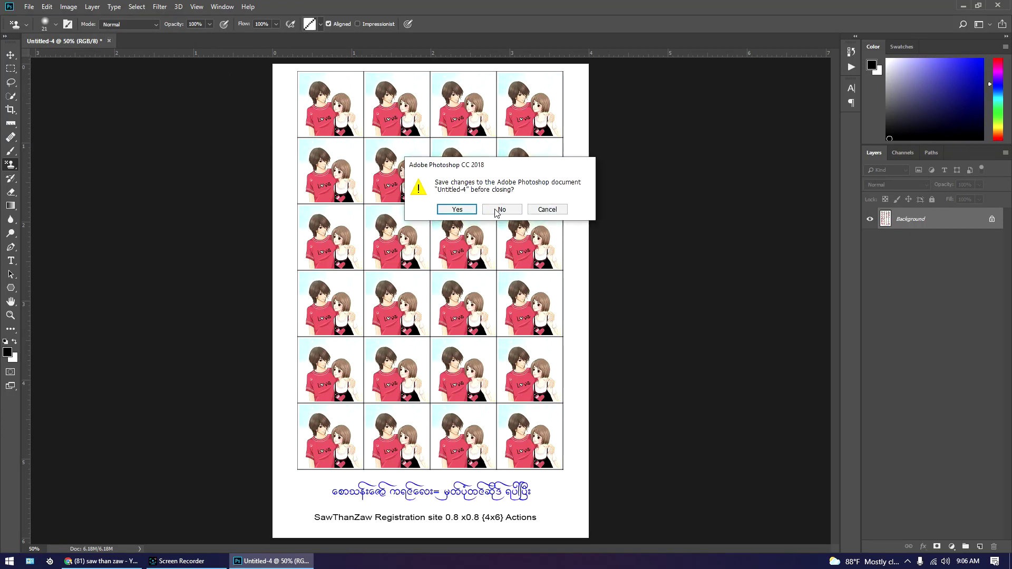
left_click(499, 210)
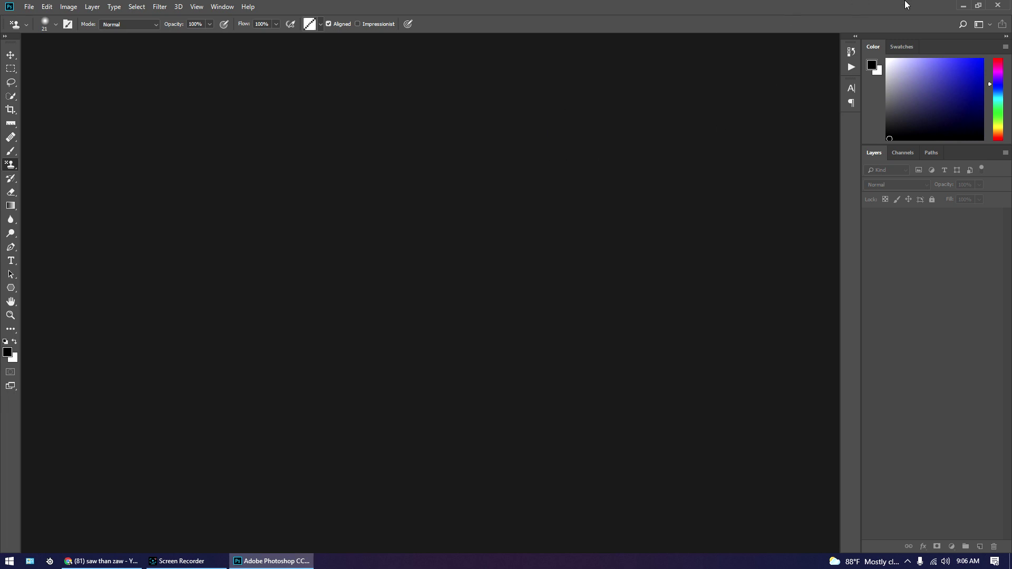
left_click(996, 6)
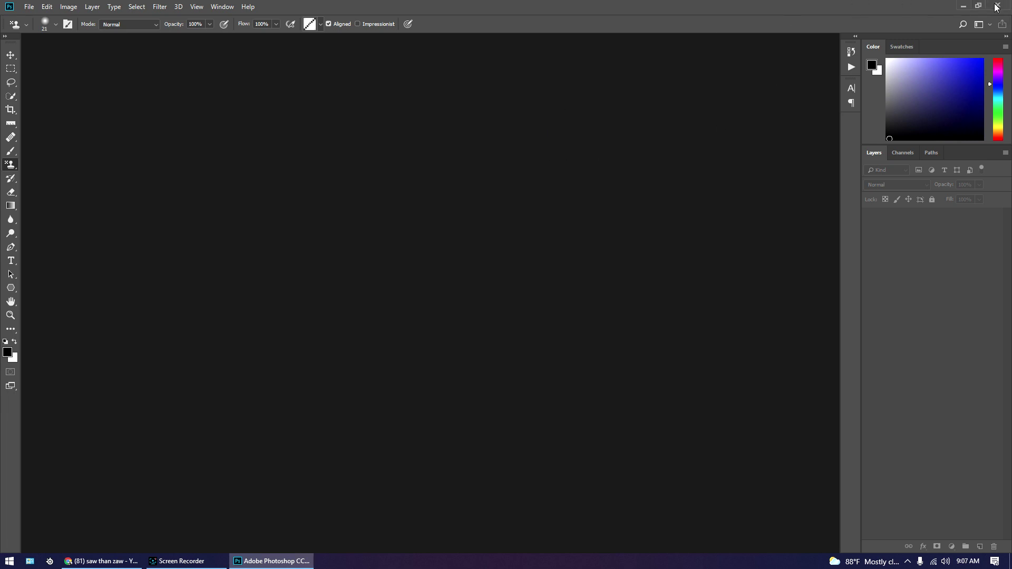